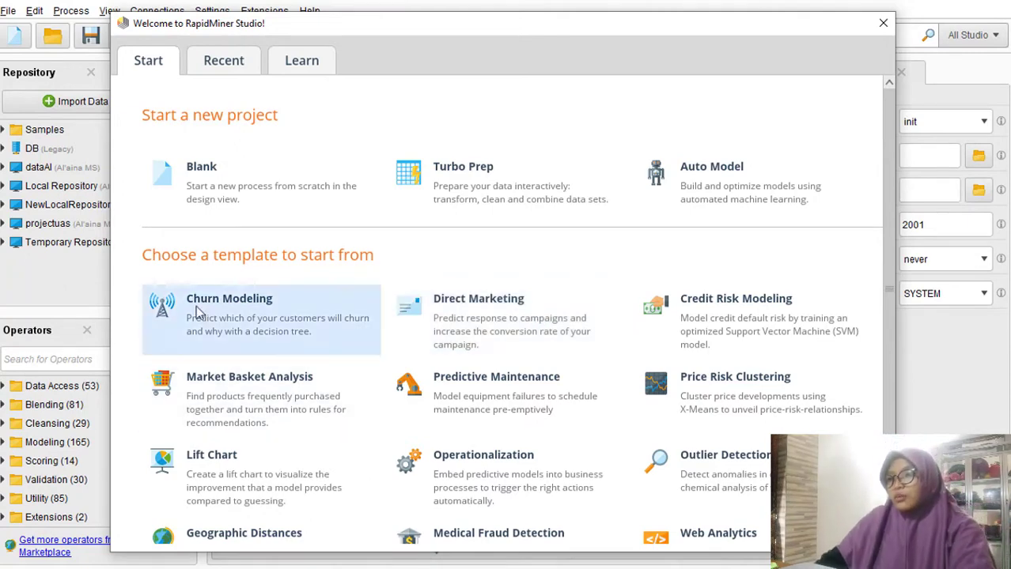
Start a blank process and create a new local repository with the alias Project UTS in the standard location.
left_click(173, 180)
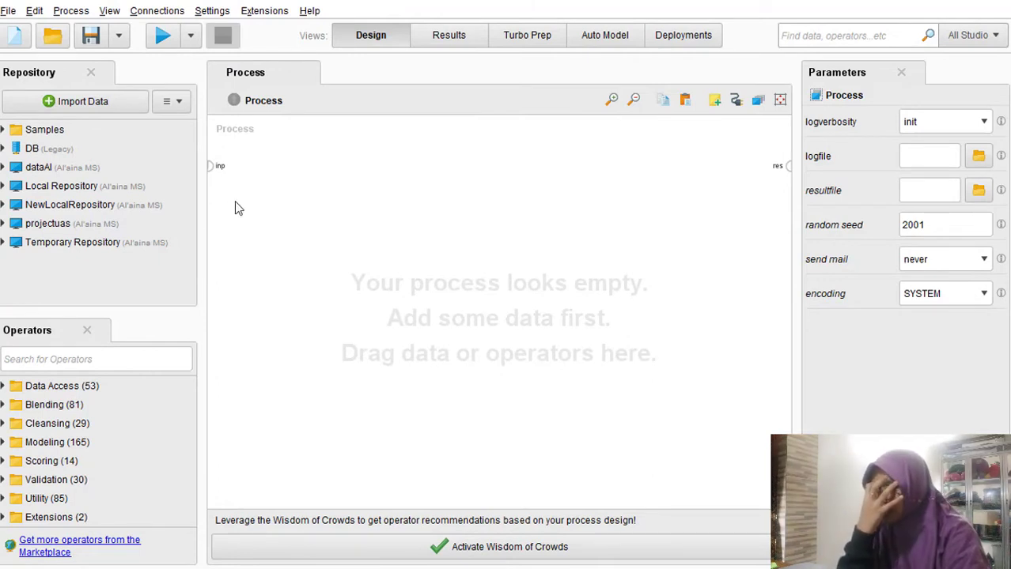
left_click(172, 102)
left_click(237, 124)
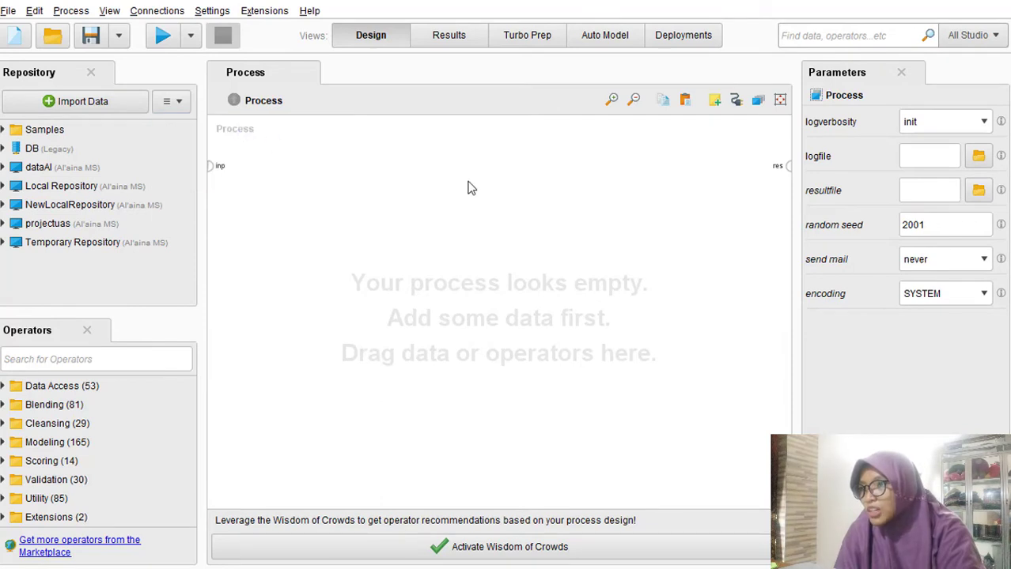
left_click(539, 399)
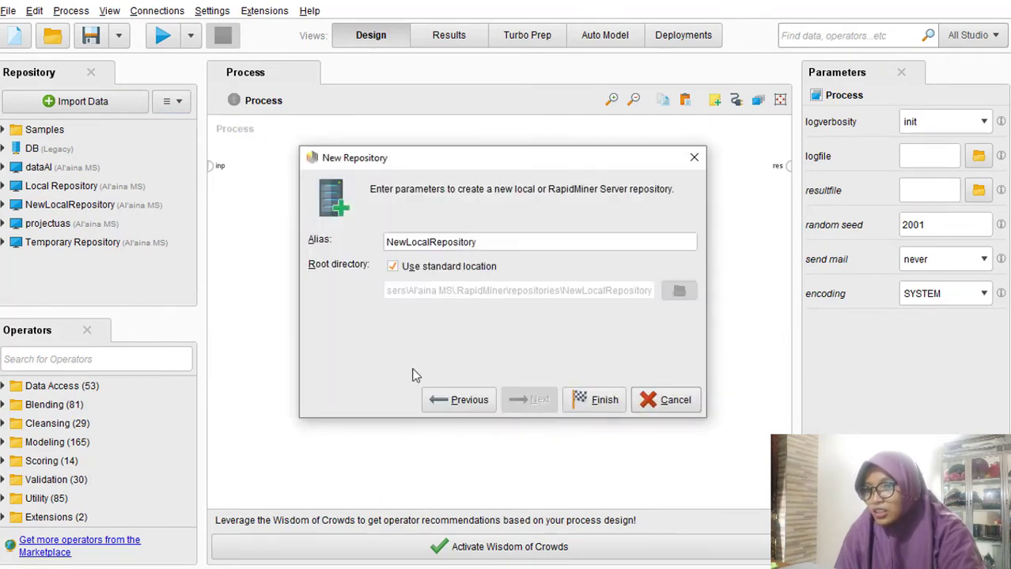
left_click_drag(490, 242, 296, 236)
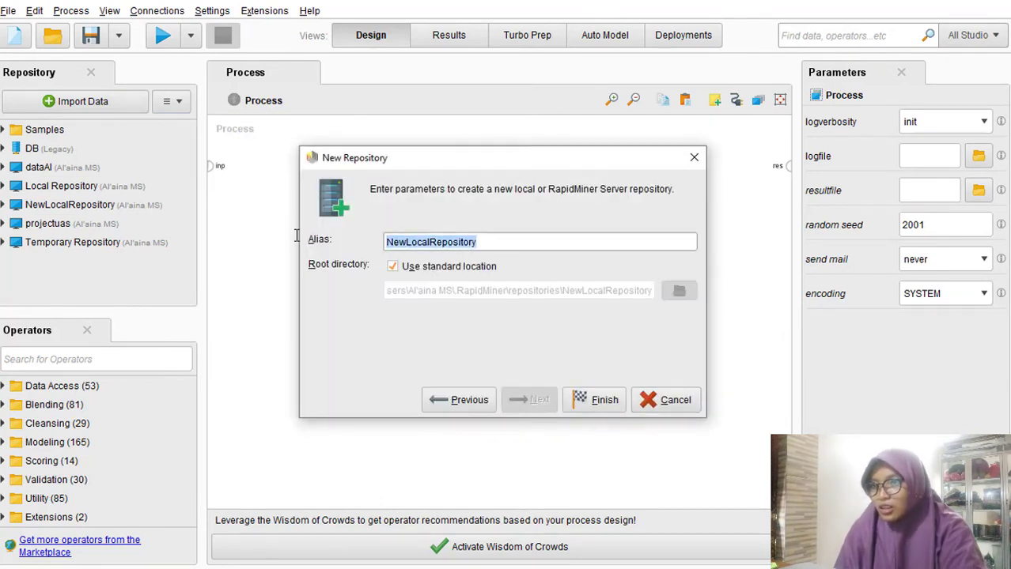
type("P")
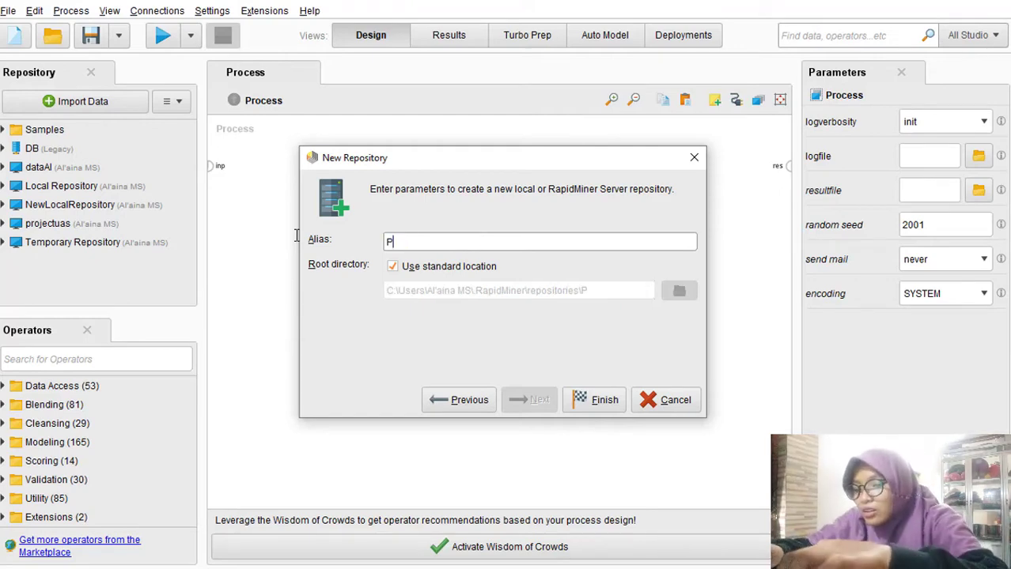
type("roject UTS")
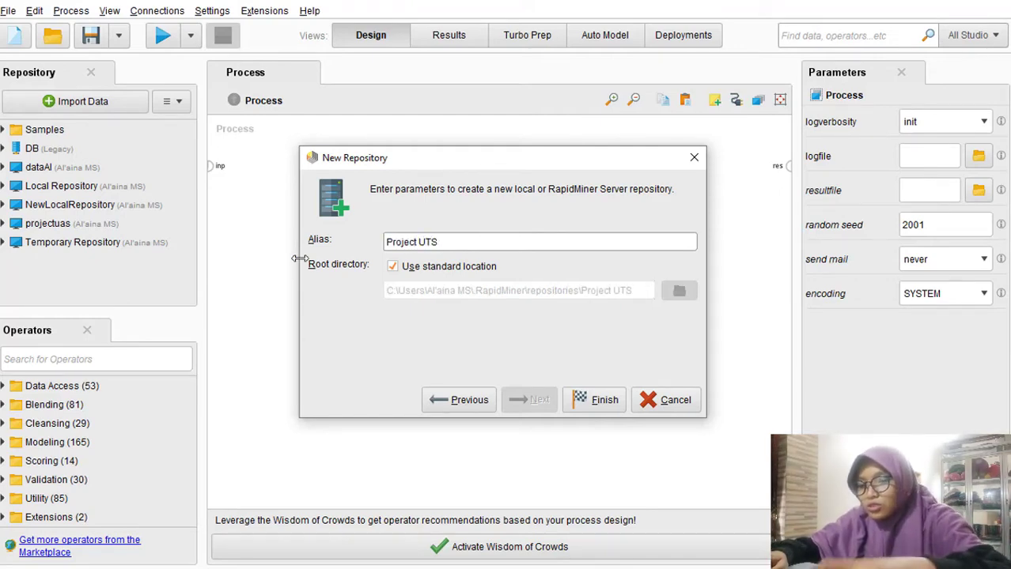
left_click(595, 399)
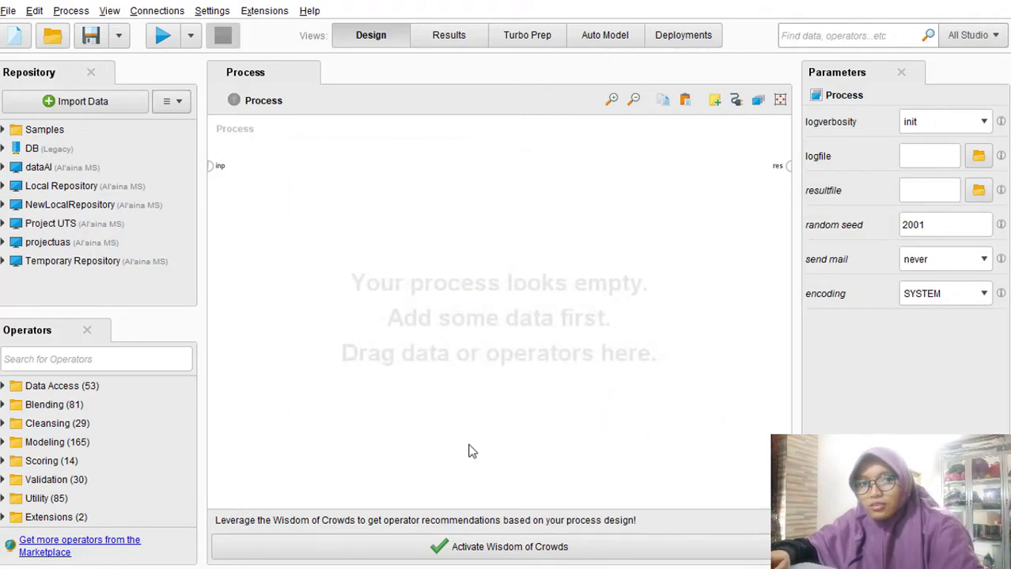
Start a data import from this computer for the Project UTS repository and browse to the AL PUNYA folder on drive D.
left_click(57, 229)
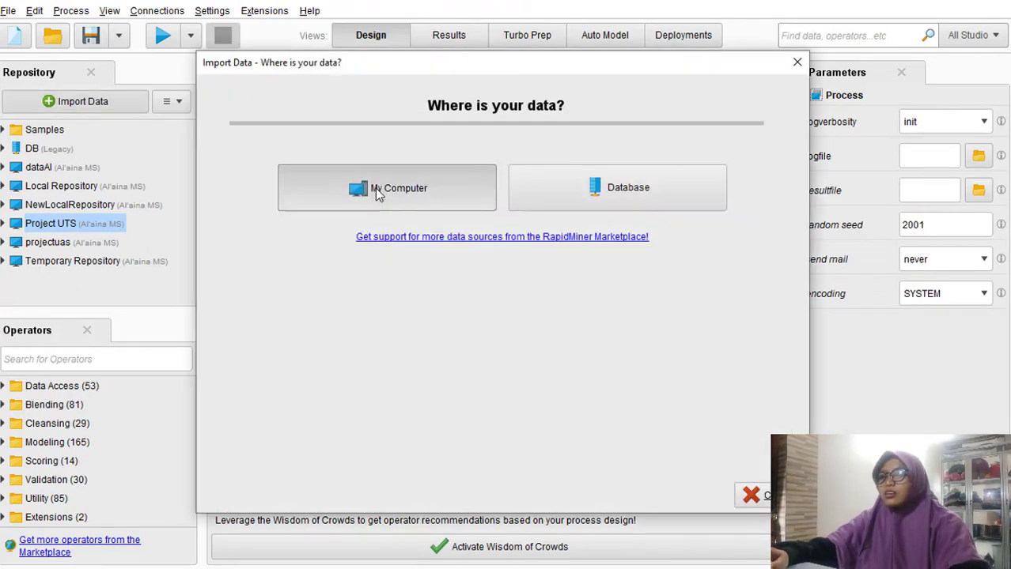
left_click(375, 178)
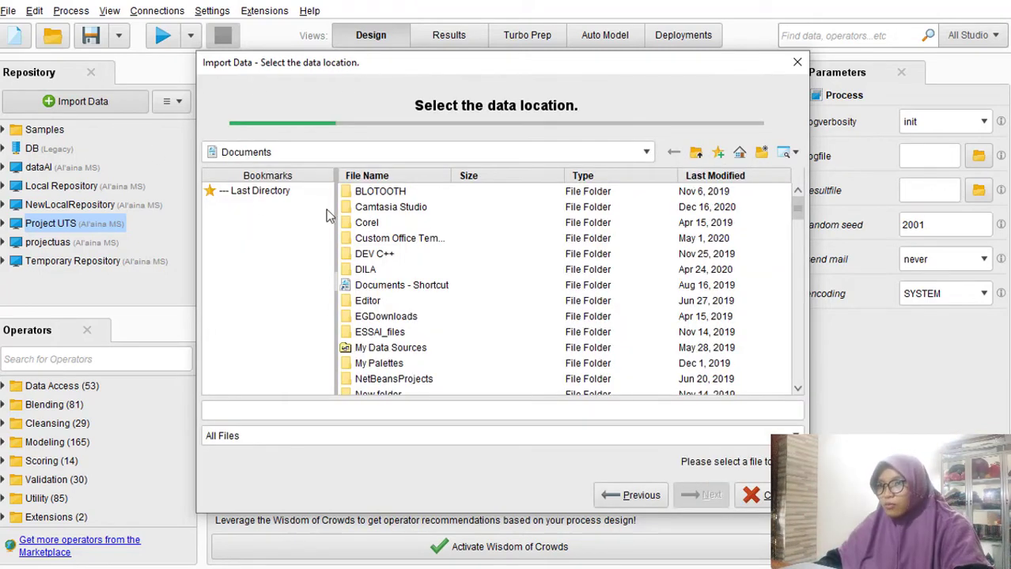
left_click(242, 152)
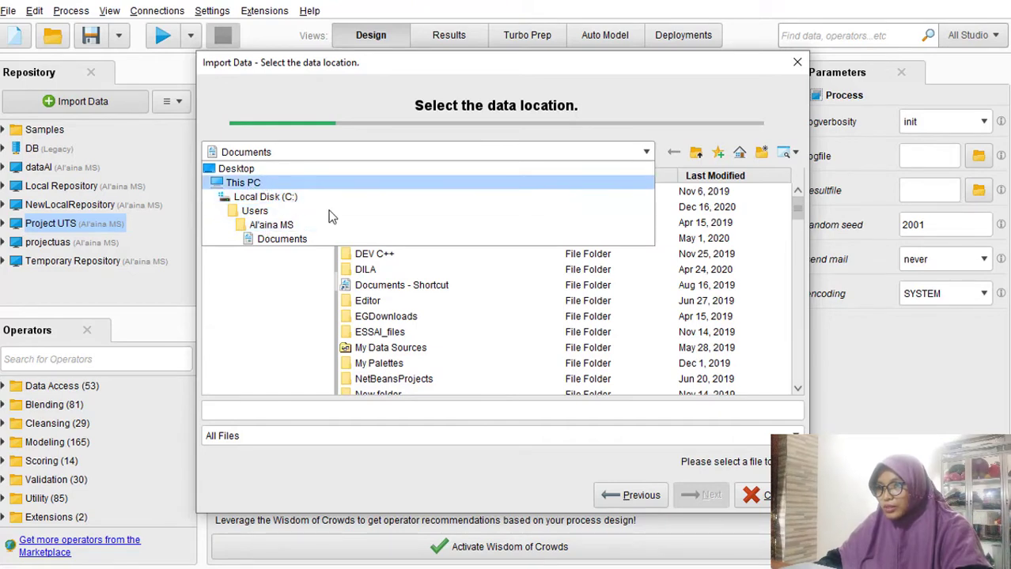
left_click(258, 183)
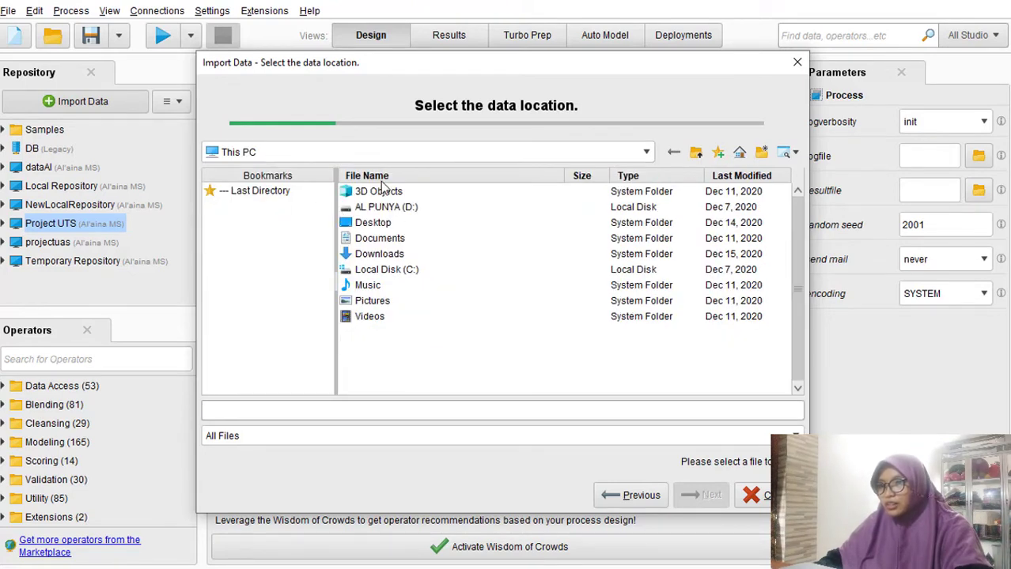
left_click(373, 206)
double_click(373, 206)
scroll(379, 238, "down", 2)
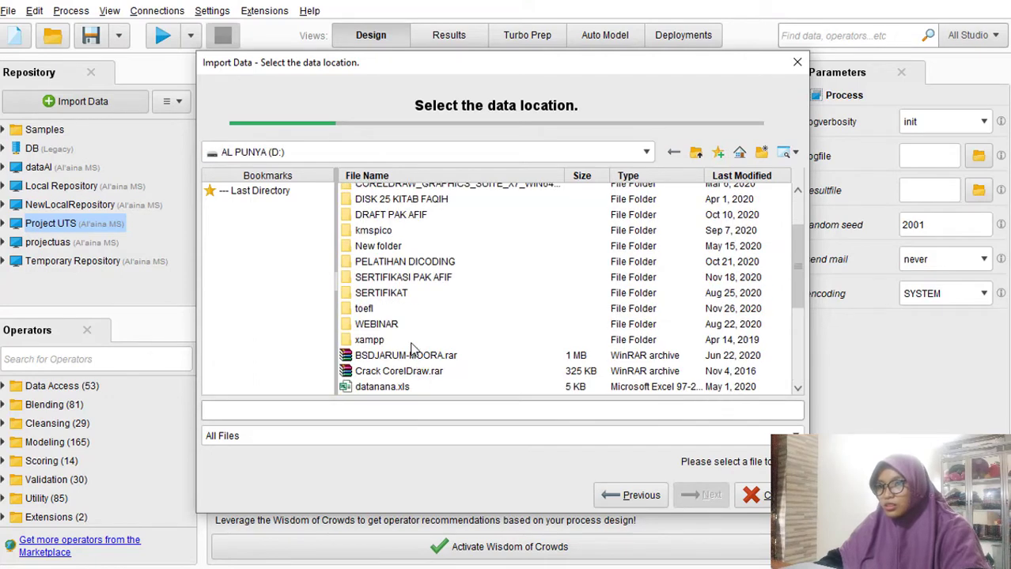
scroll(380, 229, "up", 2)
double_click(386, 195)
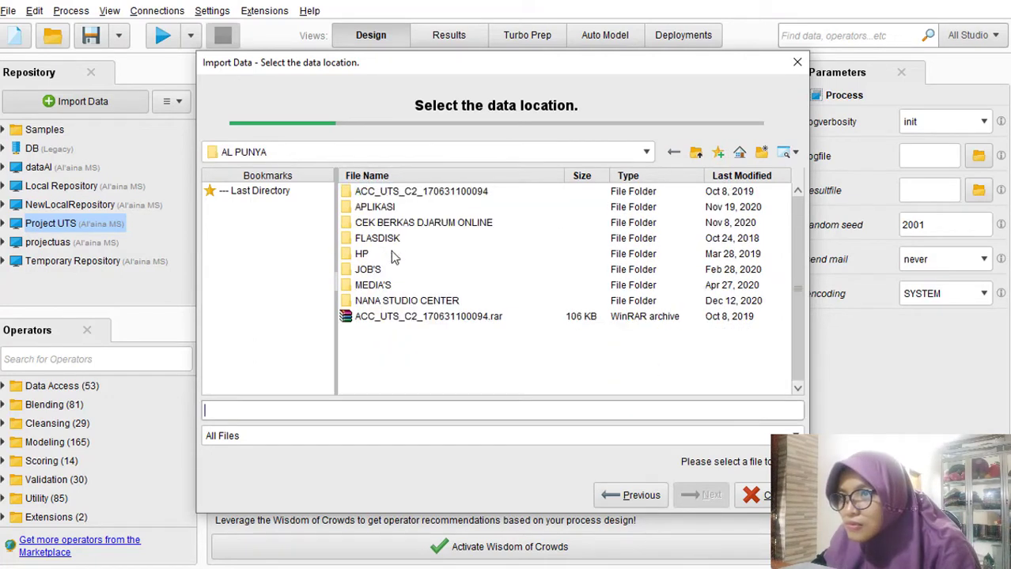
Browse through JOB'S, STUDENT OF TRUNOJOYO UNIVERSITY, SEMESTER 7 and DATA MINING to the UTS folder.
left_click(376, 271)
double_click(378, 271)
left_click(387, 254)
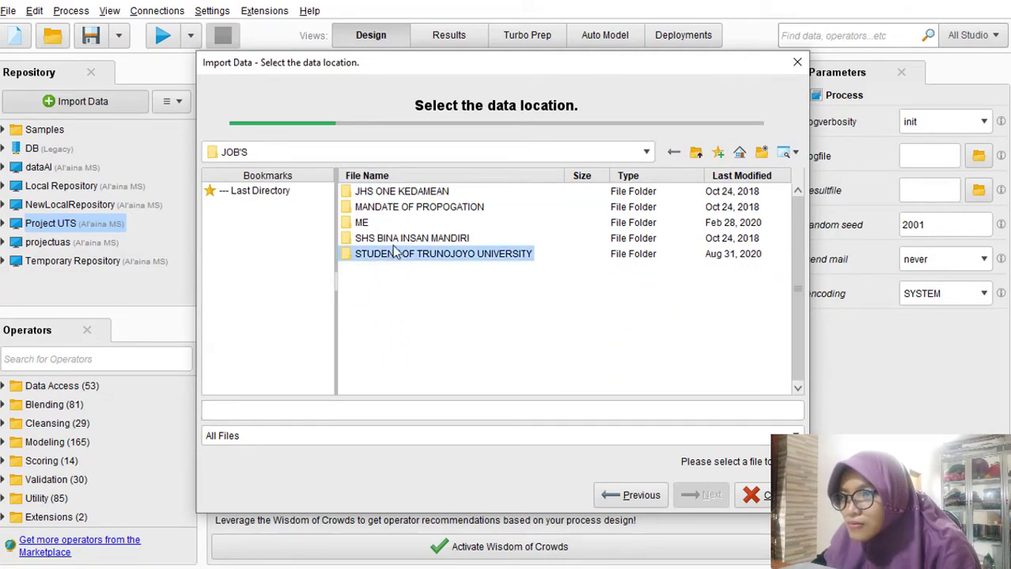
double_click(388, 254)
scroll(378, 342, "down", 3)
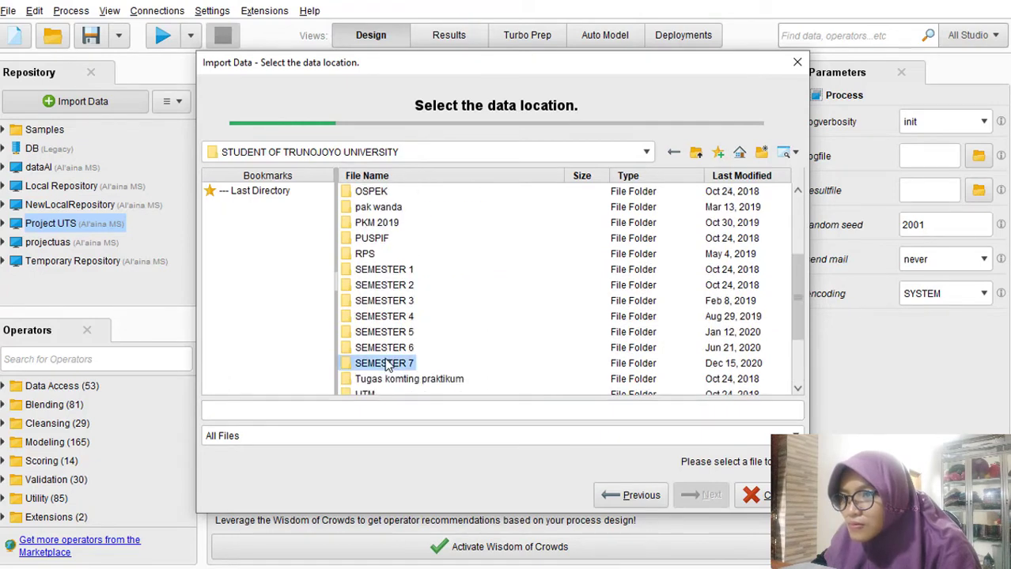
double_click(387, 362)
left_click(377, 195)
double_click(376, 194)
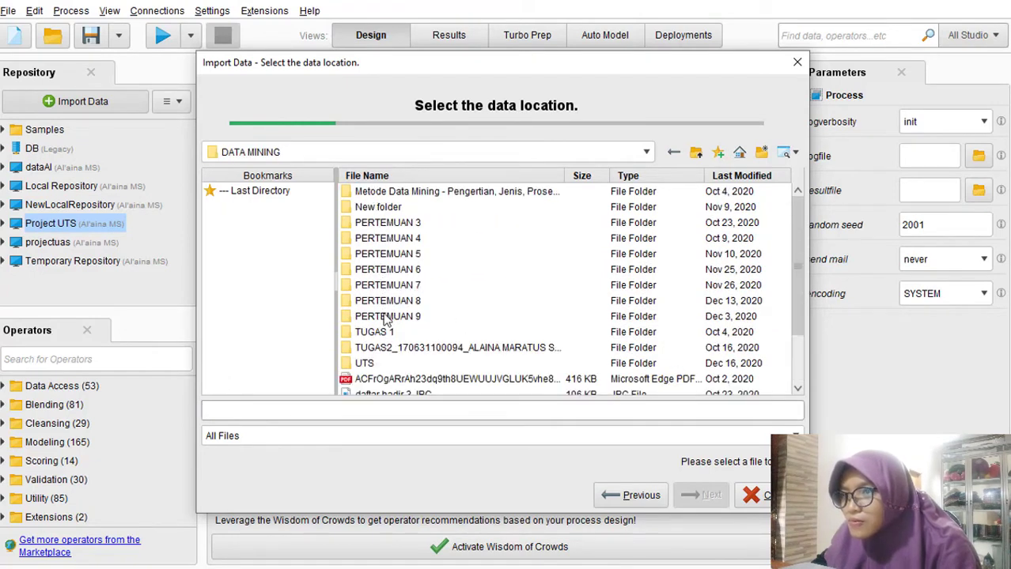
double_click(387, 363)
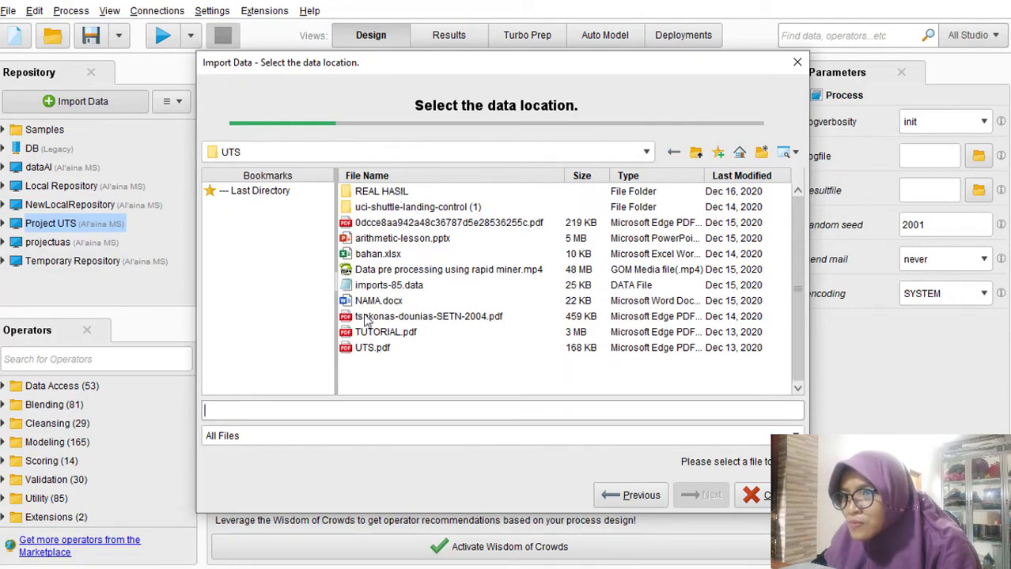
Choose imports-85.data as the import file and set its data format to have no header row.
left_click(365, 349)
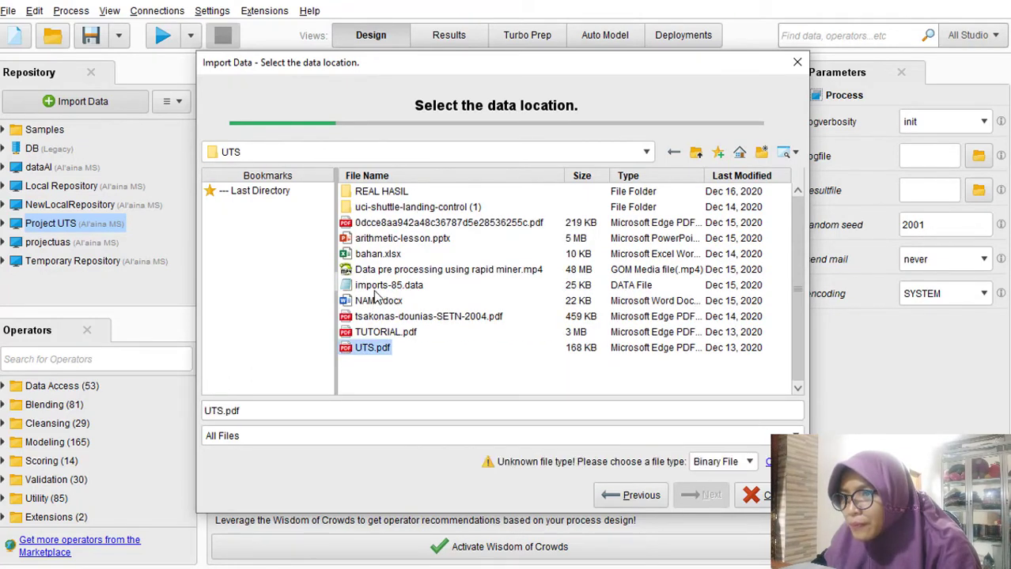
left_click(376, 288)
left_click(686, 496)
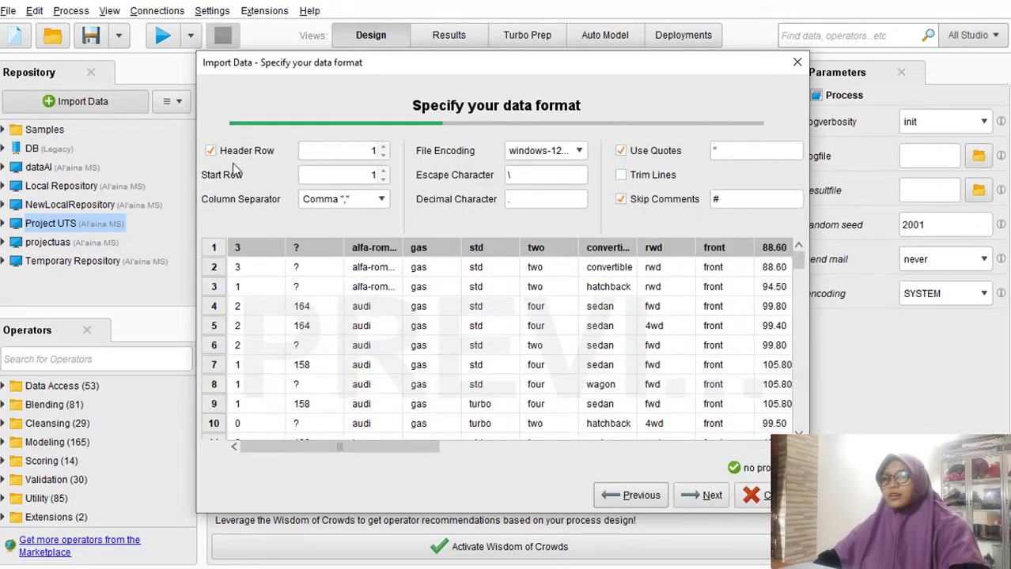
left_click(243, 153)
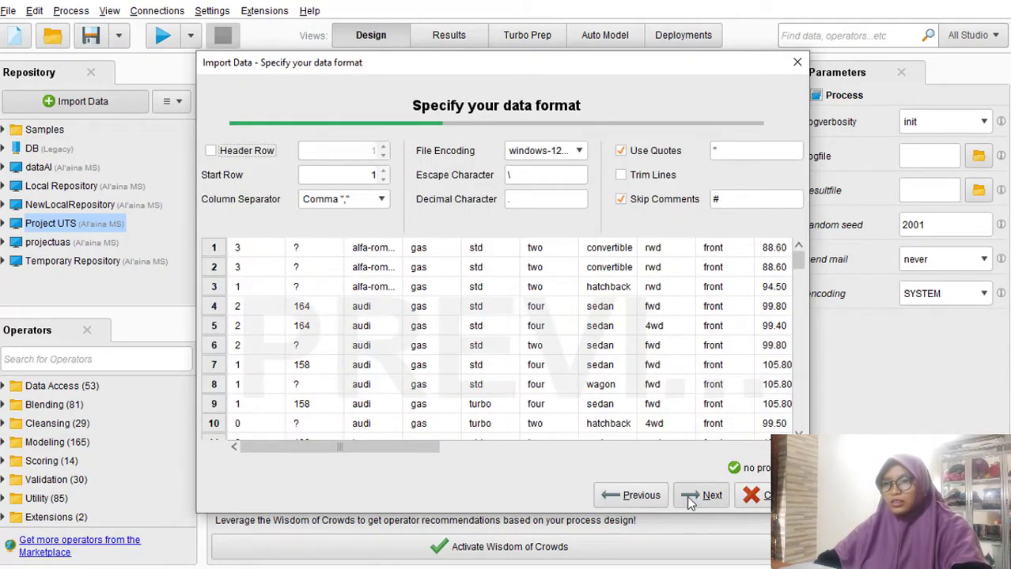
left_click(693, 492)
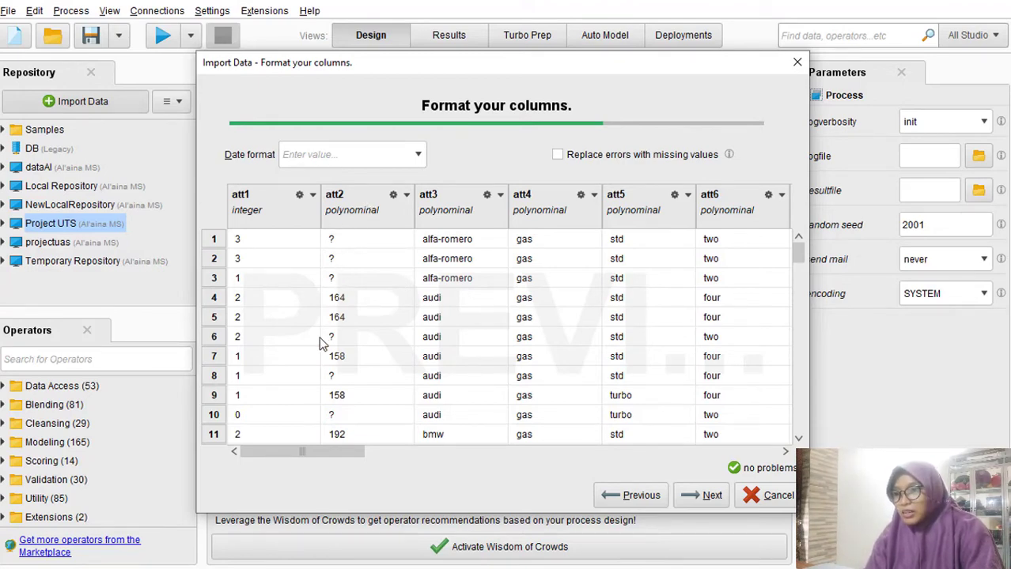
Change the data type of column att2 to integer.
scroll(325, 342, "down", 2)
scroll(333, 336, "up", 2)
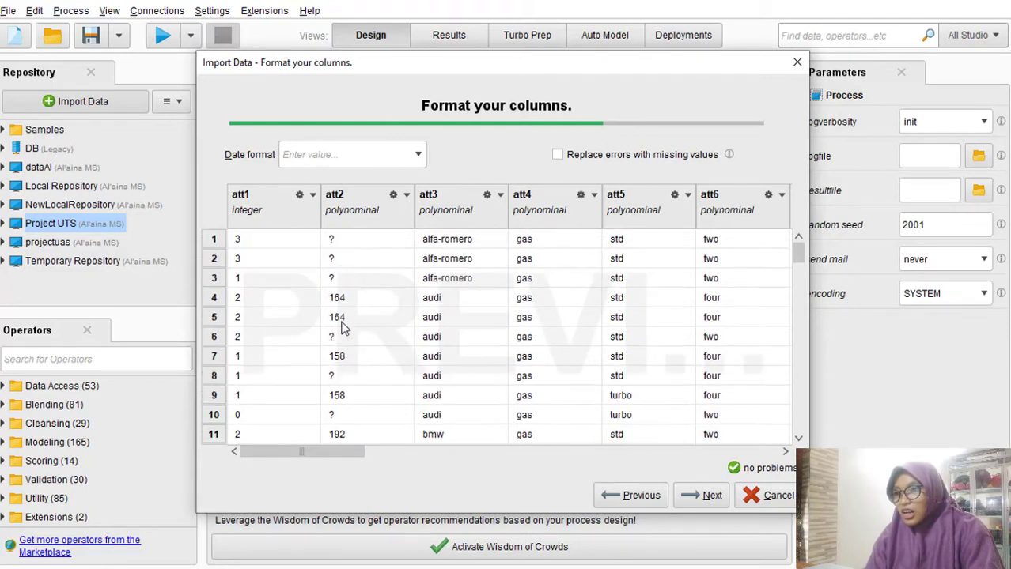
left_click(405, 195)
mouse_move(445, 214)
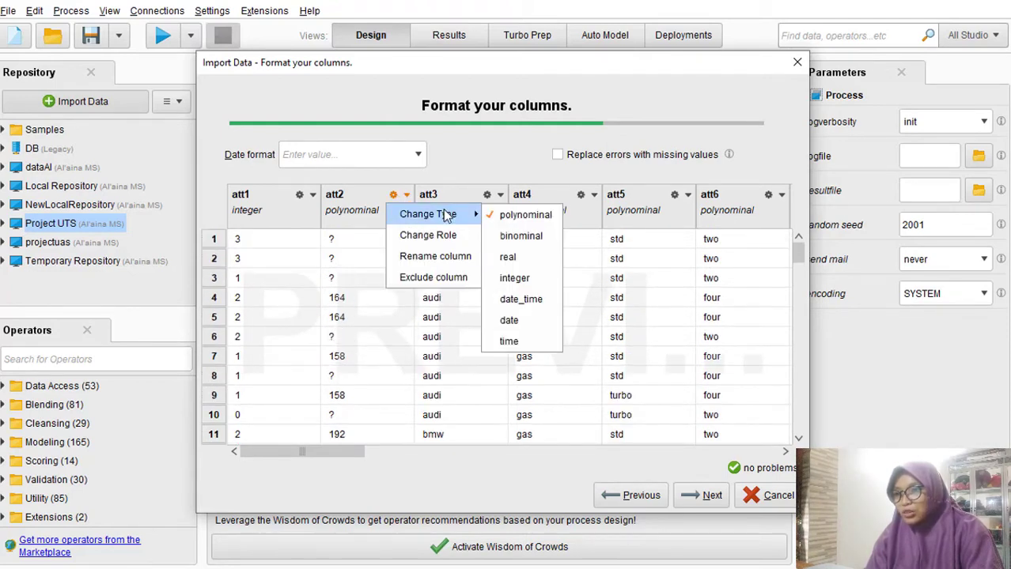
left_click(514, 279)
Change the data type of column att19 to real.
left_click_drag(329, 435, 448, 434)
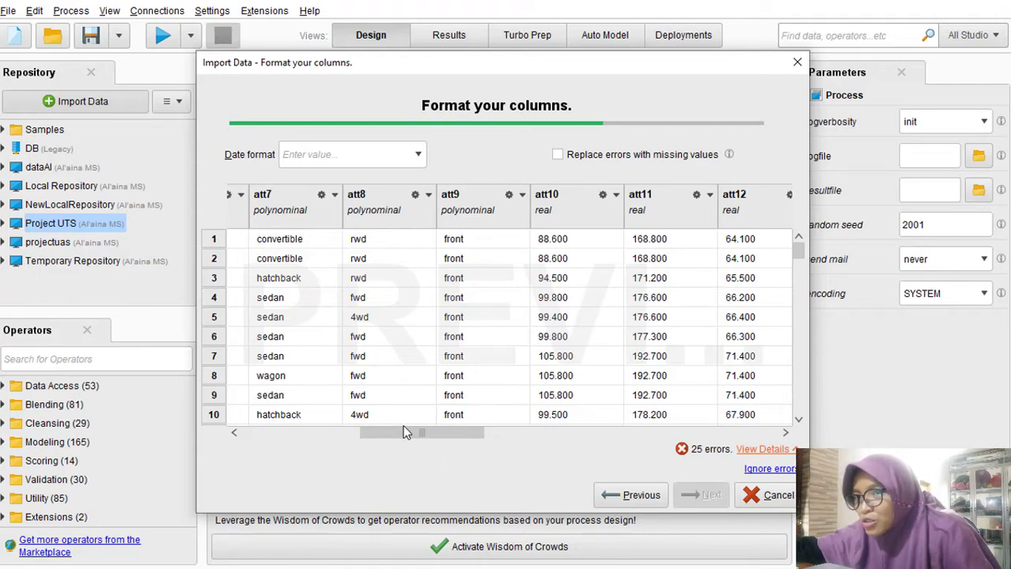
left_click_drag(405, 432, 410, 433)
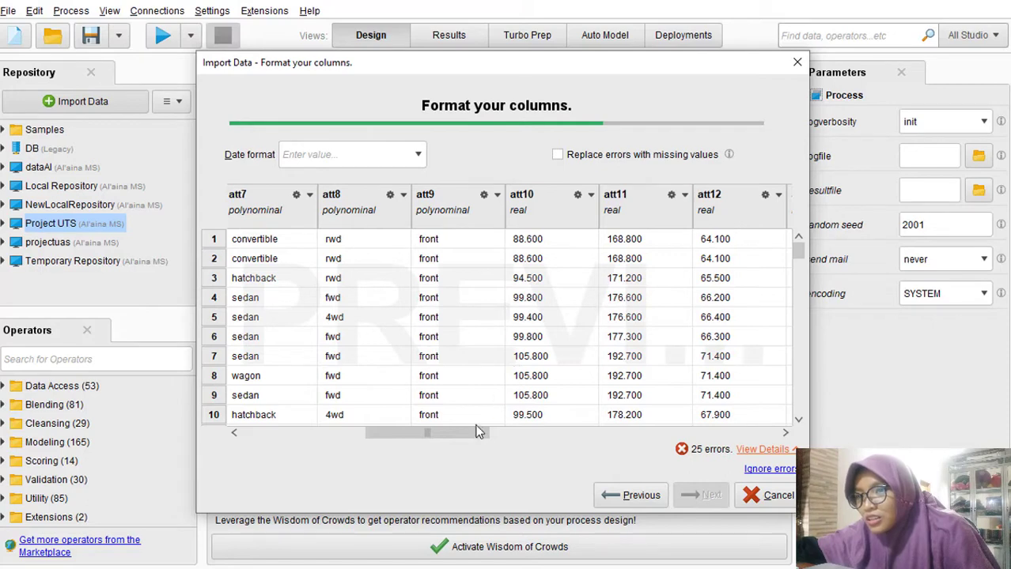
left_click_drag(477, 432, 535, 417)
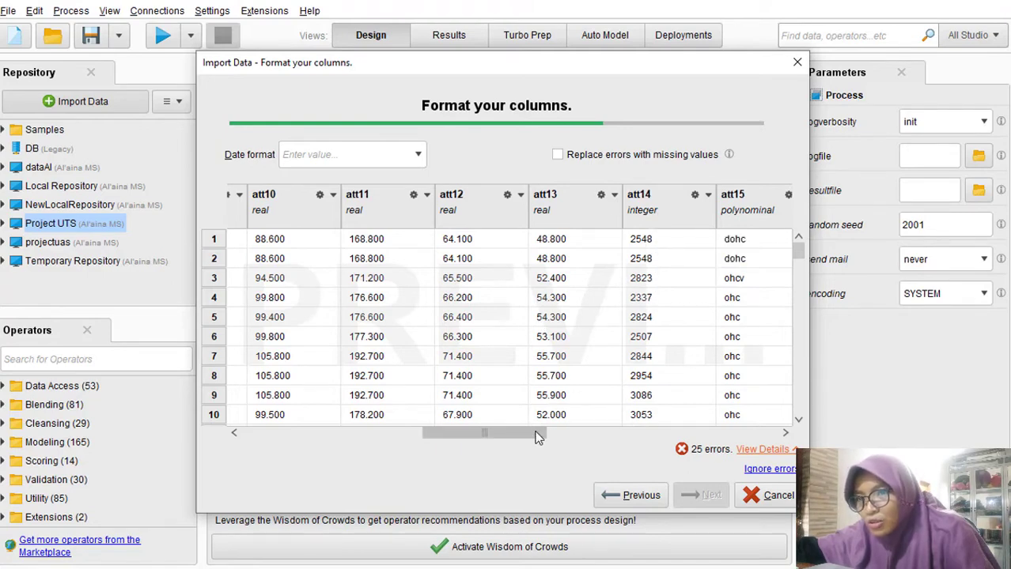
left_click_drag(537, 434, 643, 434)
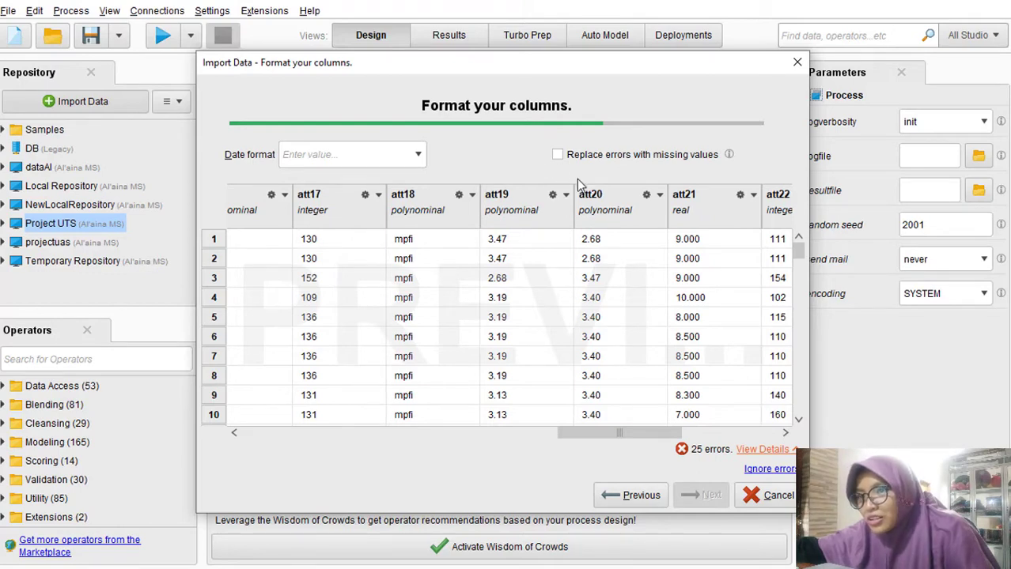
left_click(564, 201)
mouse_move(587, 212)
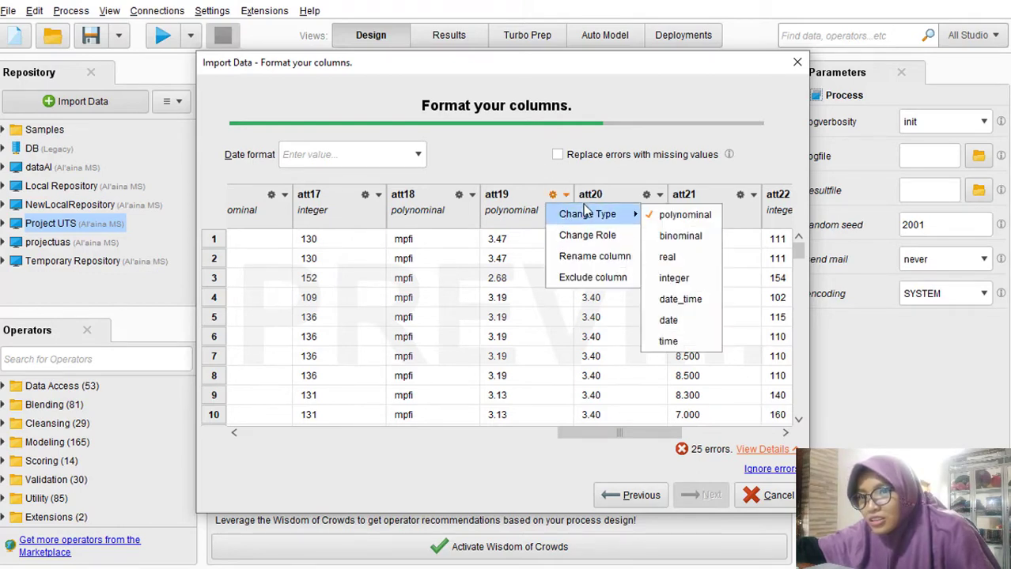
left_click(682, 255)
Change the data type of column att20 to real.
left_click(659, 195)
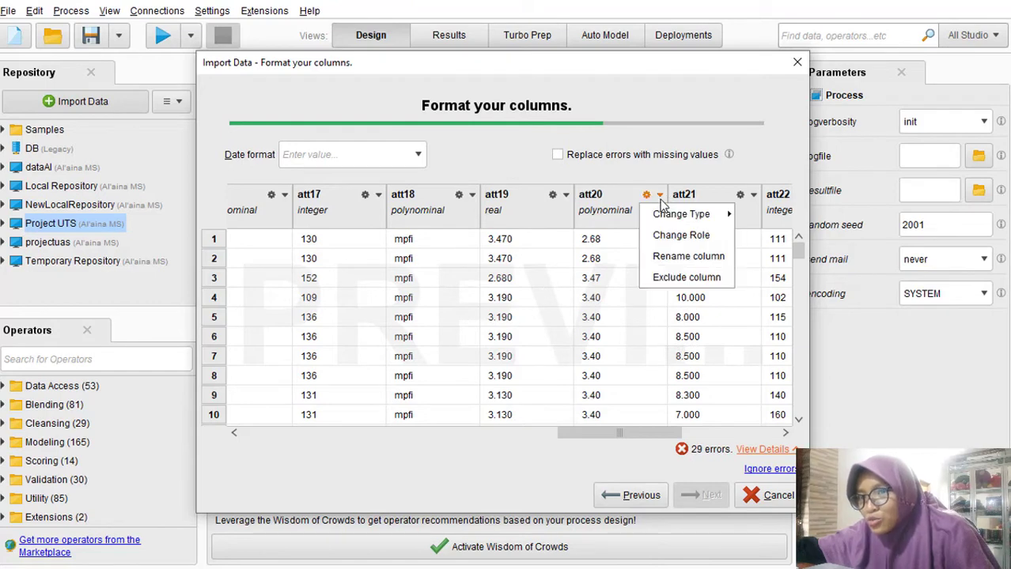
mouse_move(688, 222)
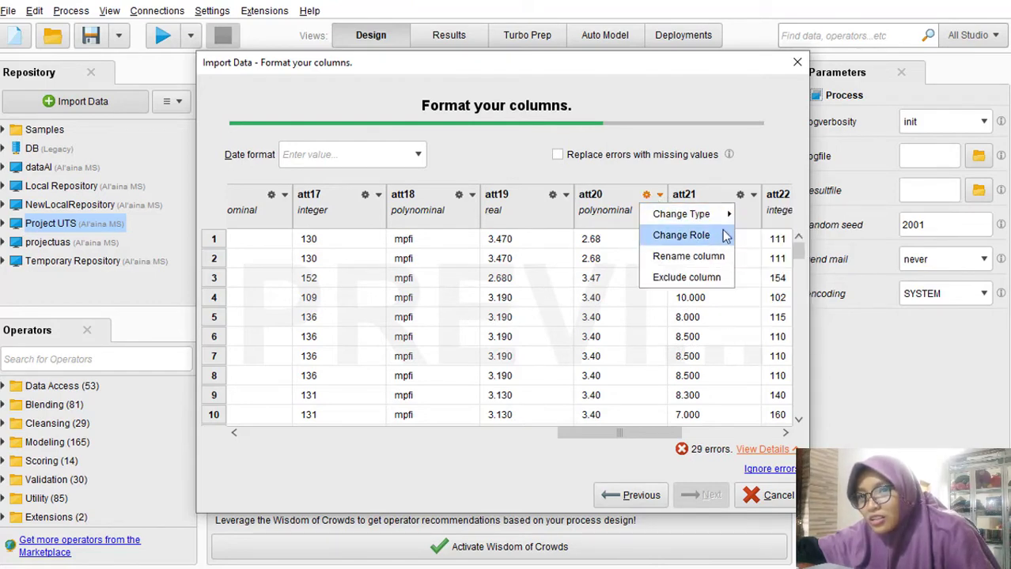
mouse_move(737, 221)
left_click(756, 257)
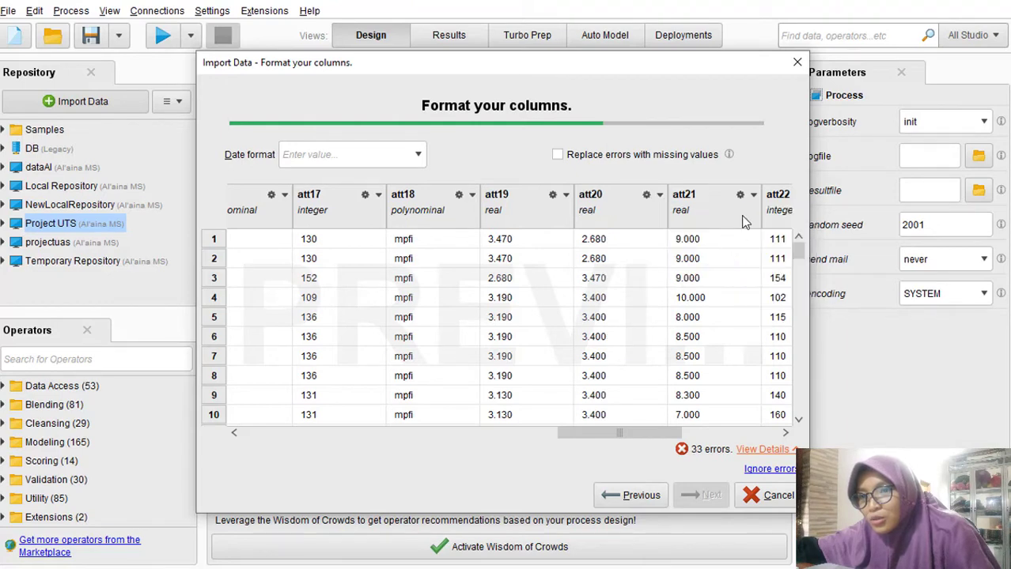
Change the data type of column att26 to integer.
left_click_drag(657, 438, 695, 435)
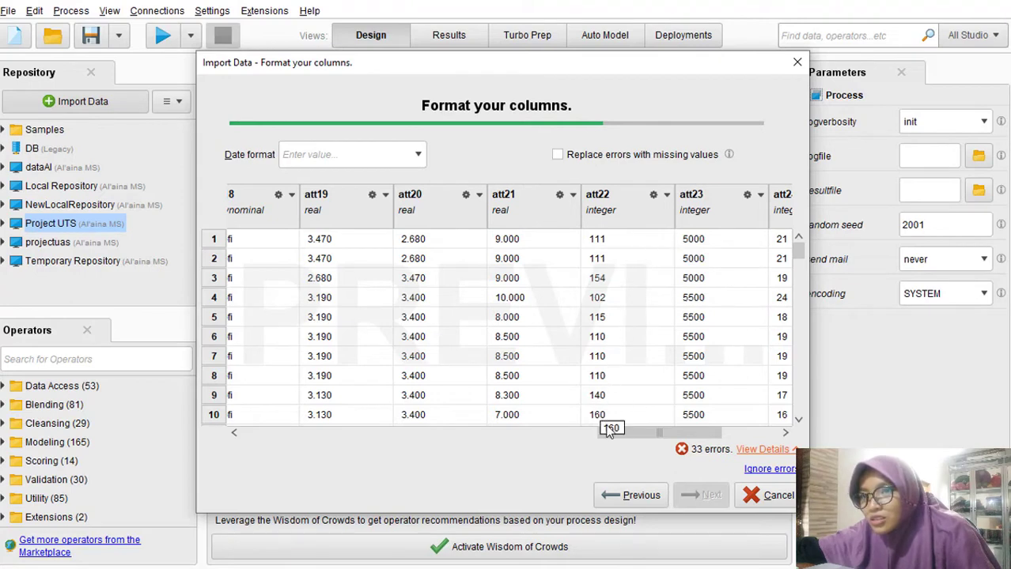
scroll(642, 427, "down", 1)
left_click_drag(666, 428, 721, 432)
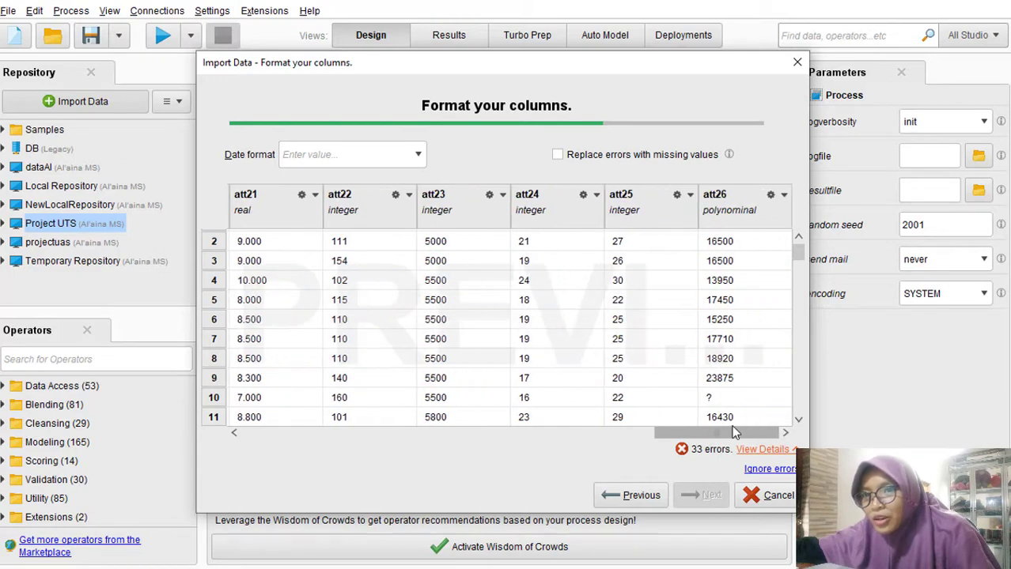
left_click(771, 194)
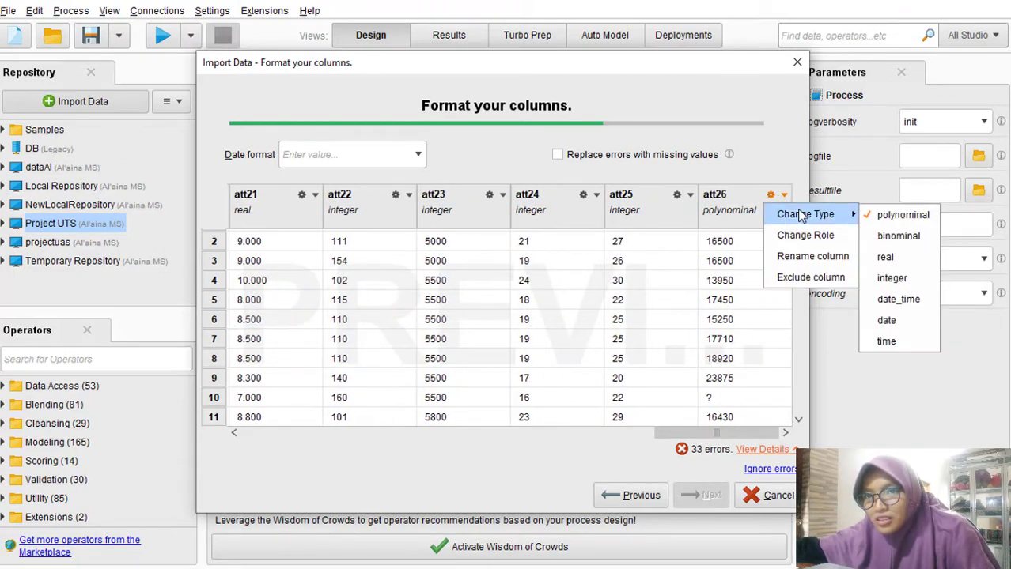
mouse_move(839, 214)
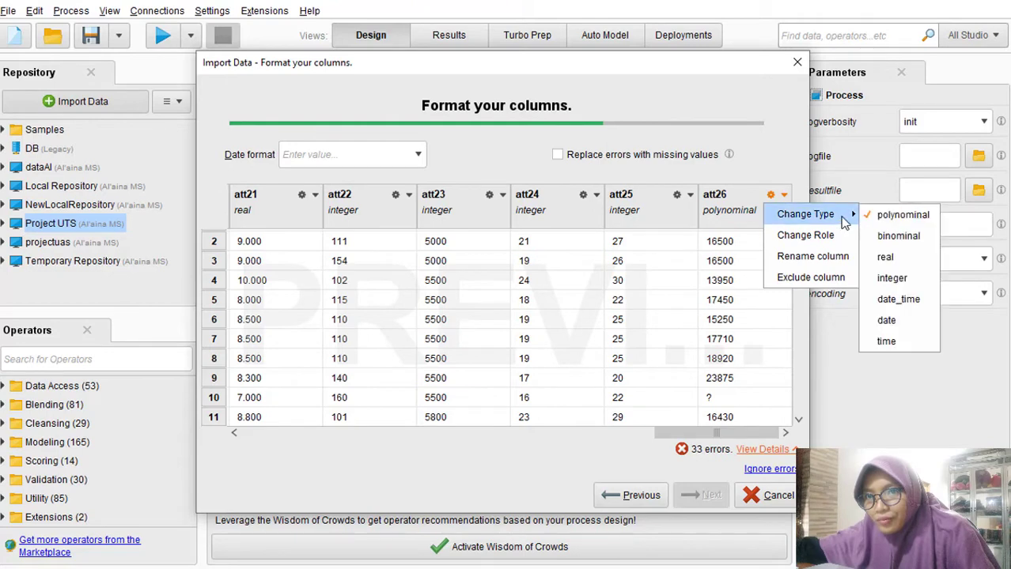
left_click(876, 276)
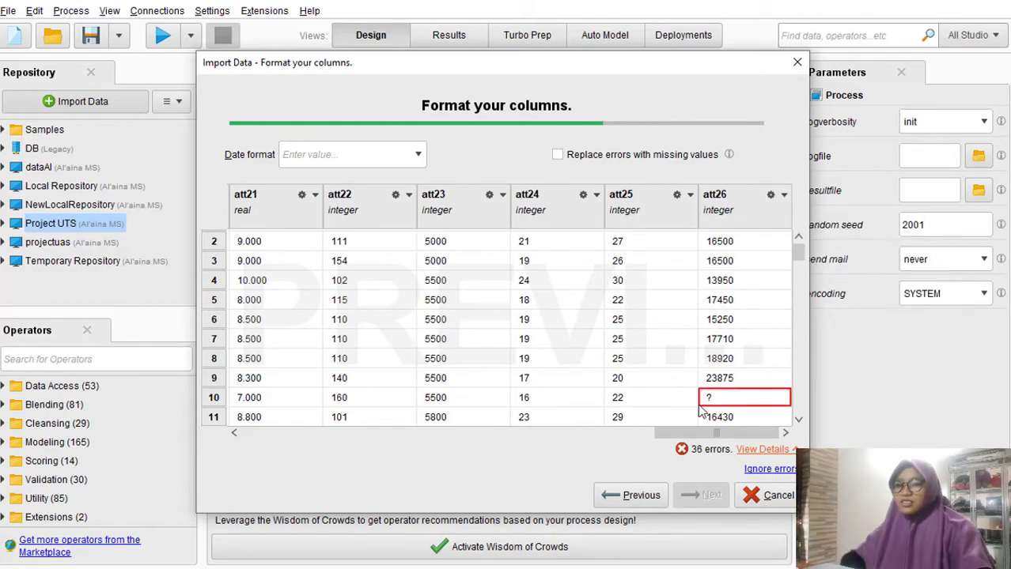
Set the import to replace errors with missing values and proceed to choosing where to store the data.
left_click_drag(696, 435, 207, 428)
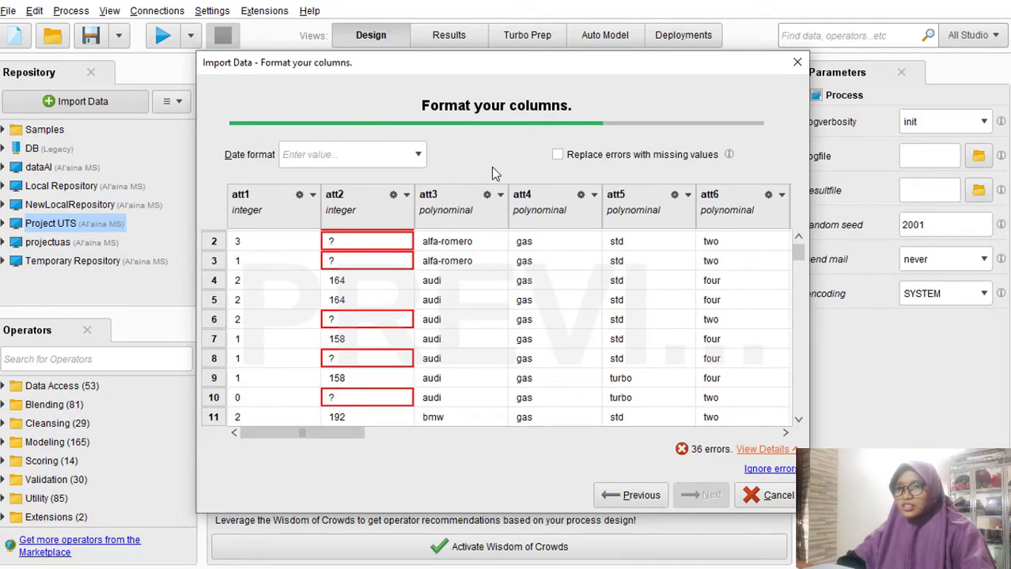
left_click(582, 158)
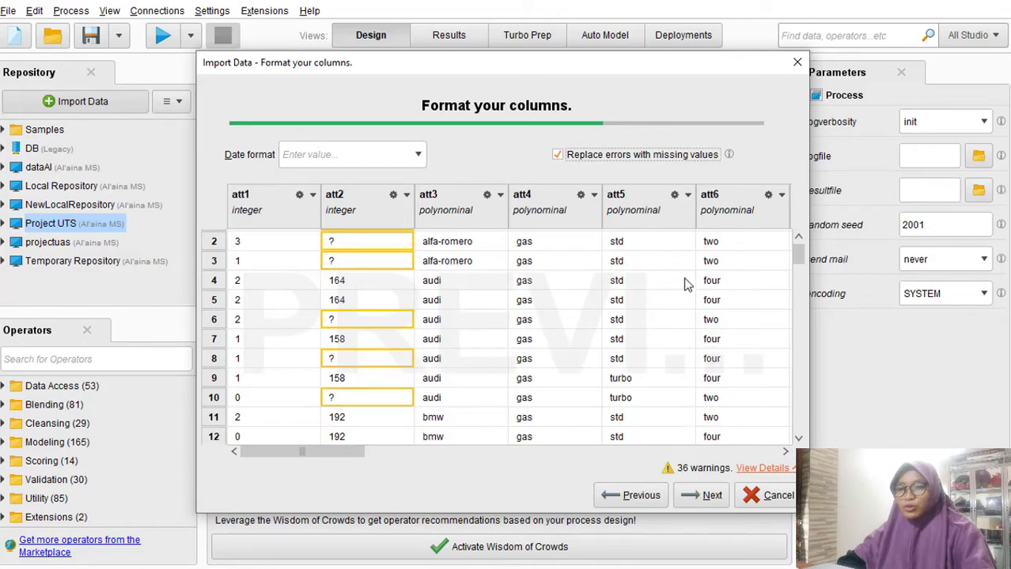
scroll(654, 383, "down", 1)
scroll(654, 383, "down", 2)
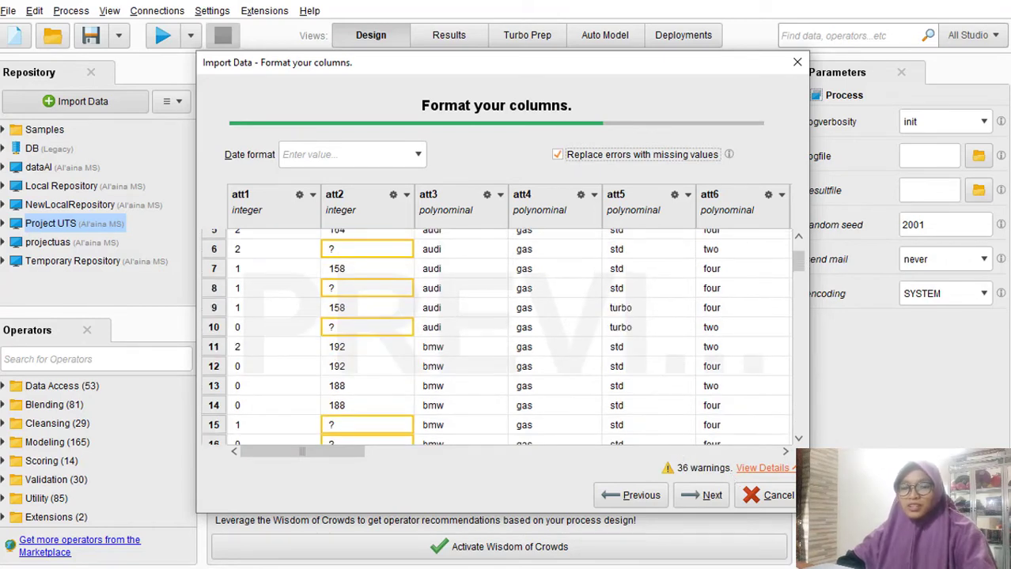
left_click(712, 495)
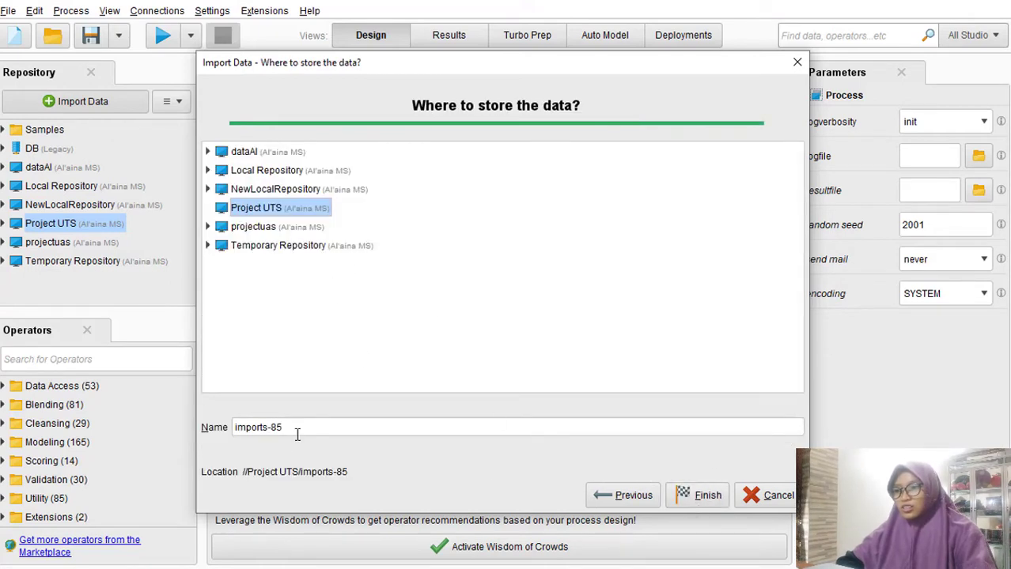
Name the dataset UTSPRO in the Project UTS repository and finish the import.
left_click(298, 434)
key("shift+Left")
key("shift+Left")
key("shift+Left")
key("shift+Left")
key("shift+Left")
key("shift+Left")
key("shift+Left")
key("shift+Left")
key("shift+Left")
key("shift+Left")
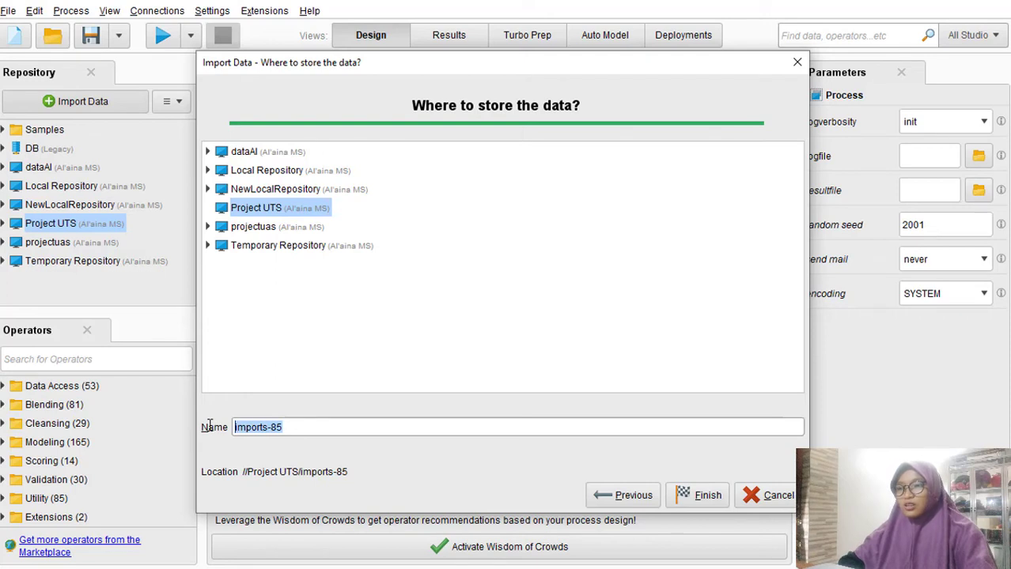
type("PR")
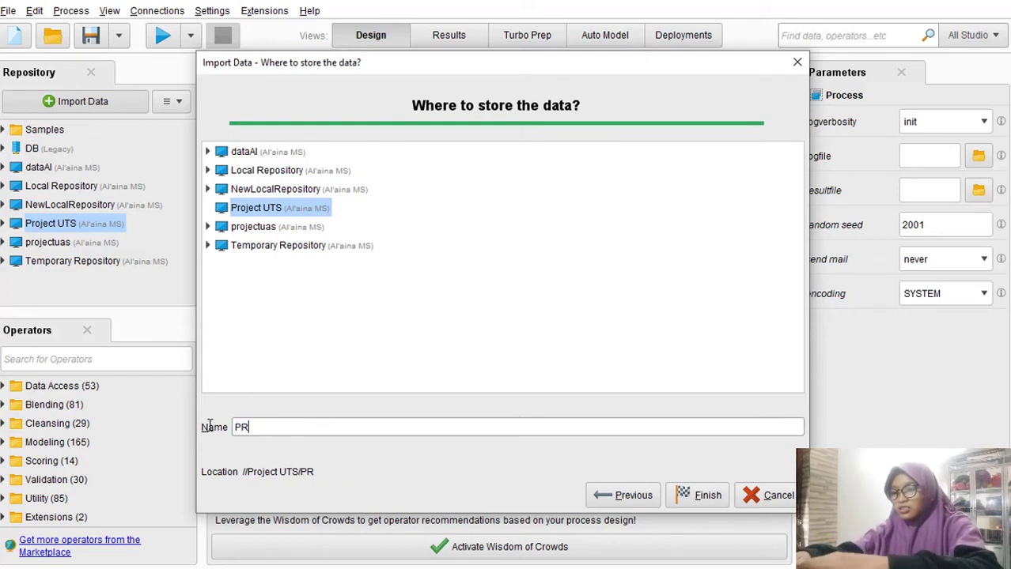
type("OJECT uts")
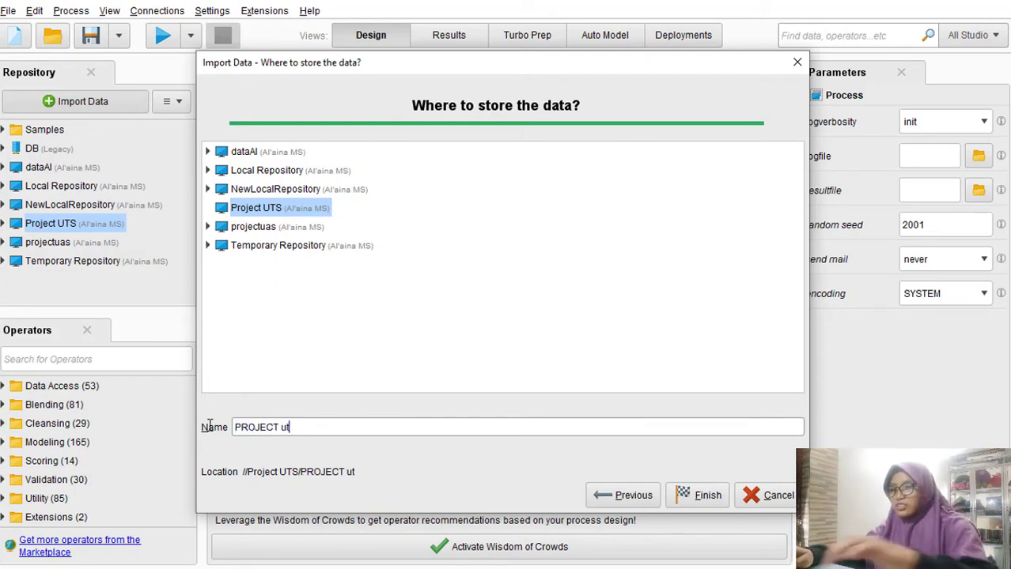
key("BackSpace")
key("BackSpace")
key("BackSpace")
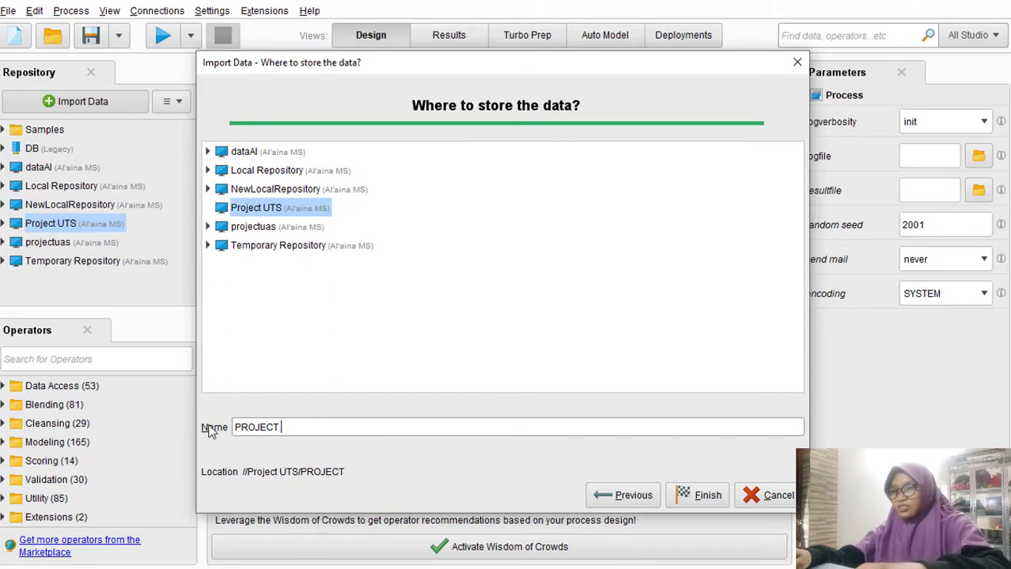
type("u")
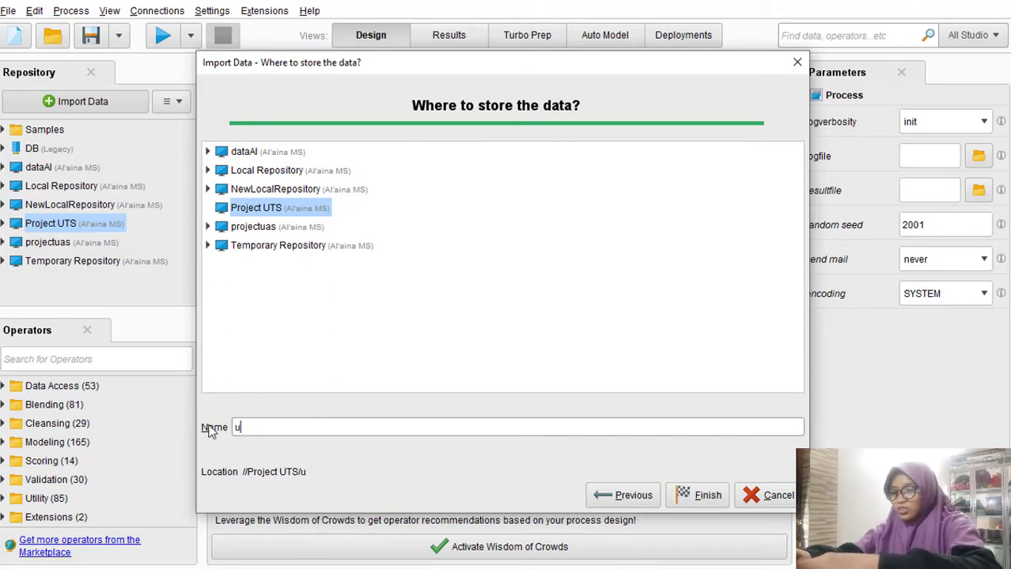
type("tsp")
key("BackSpace")
key("BackSpace")
key("BackSpace")
key("BackSpace")
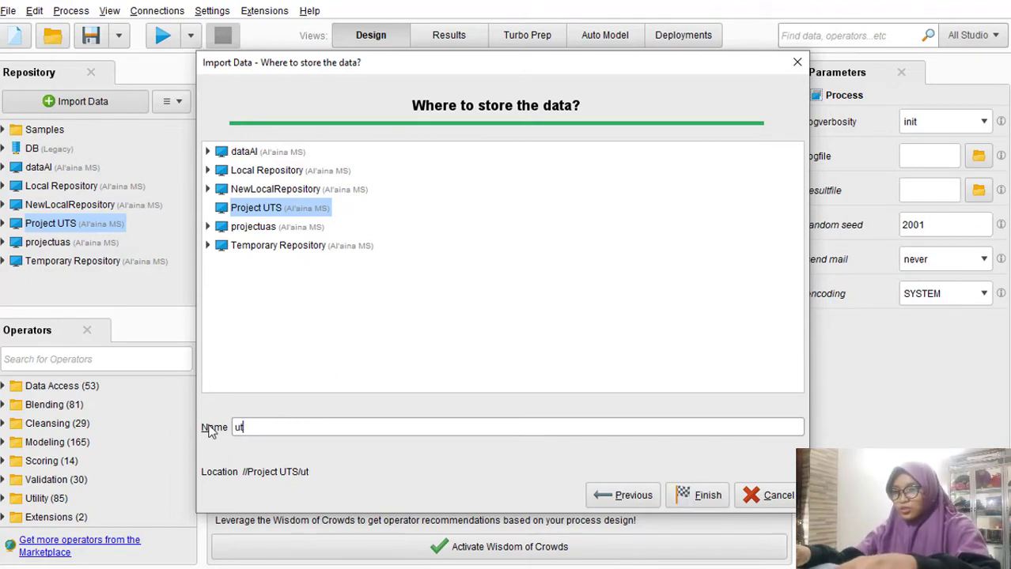
type("UTSPRO")
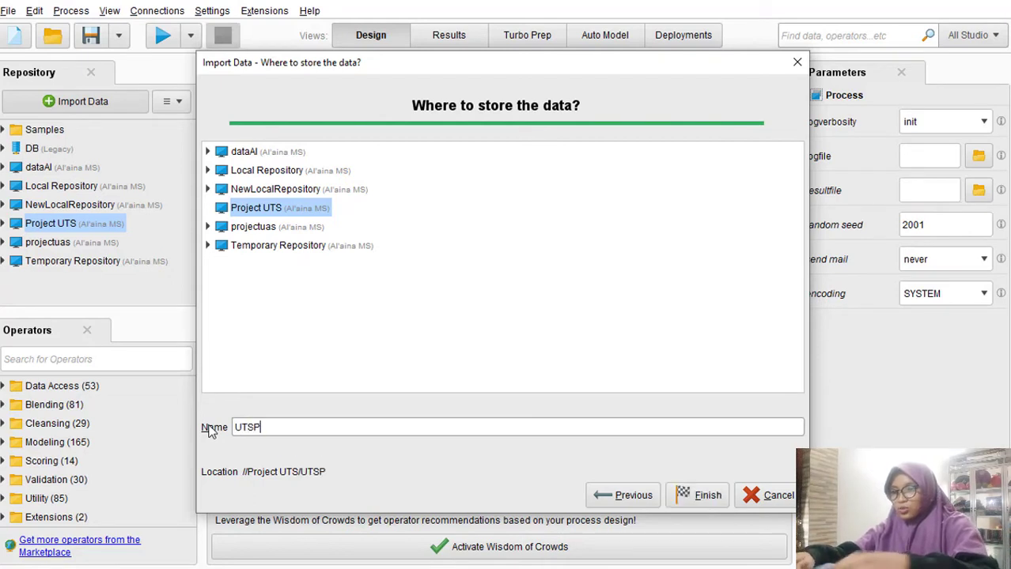
left_click(707, 492)
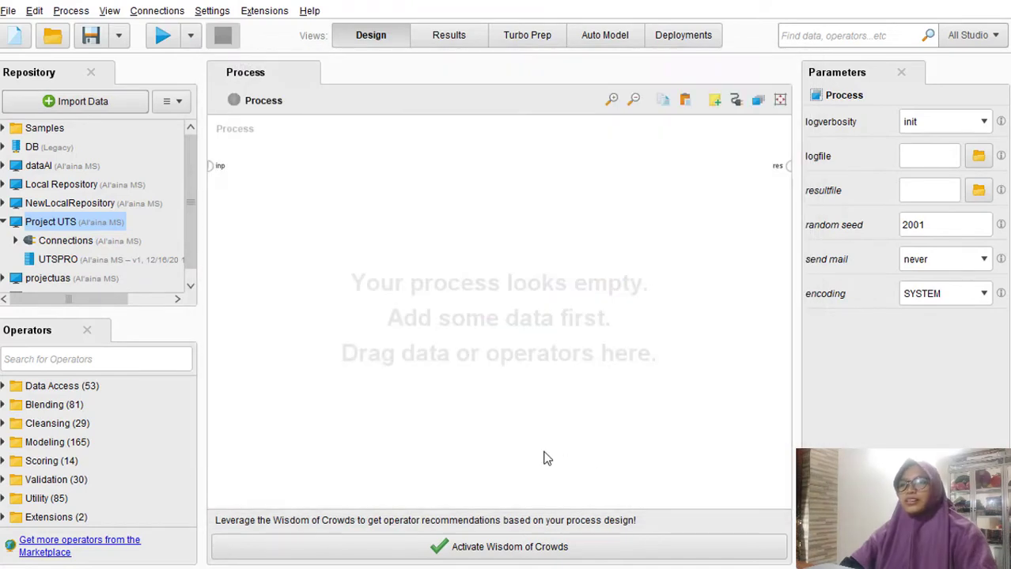
Look over the imported UTSPRO rows and examine the type, missing values and range of every attribute in its statistics.
scroll(361, 350, "down", 4)
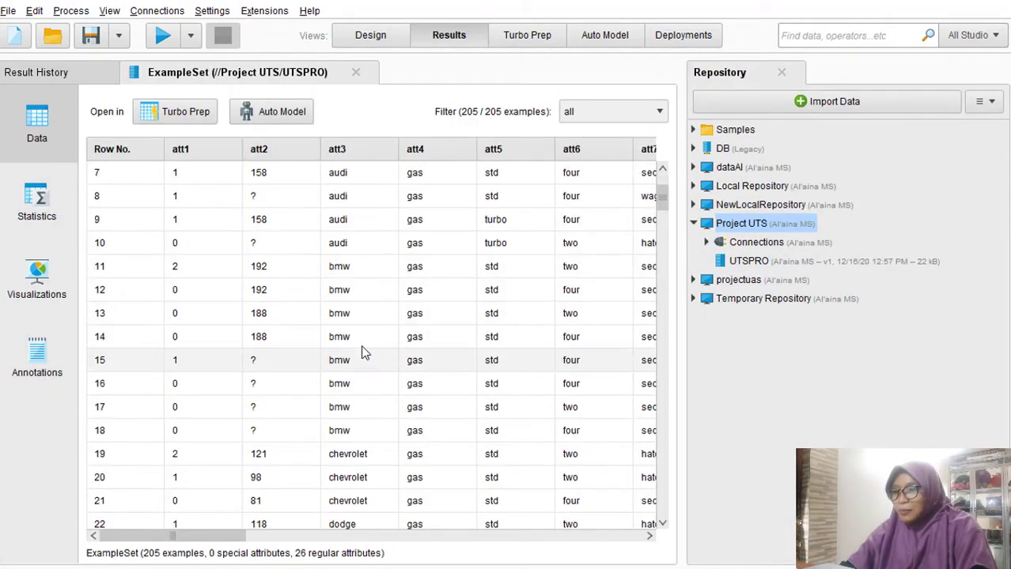
scroll(360, 332, "up", 4)
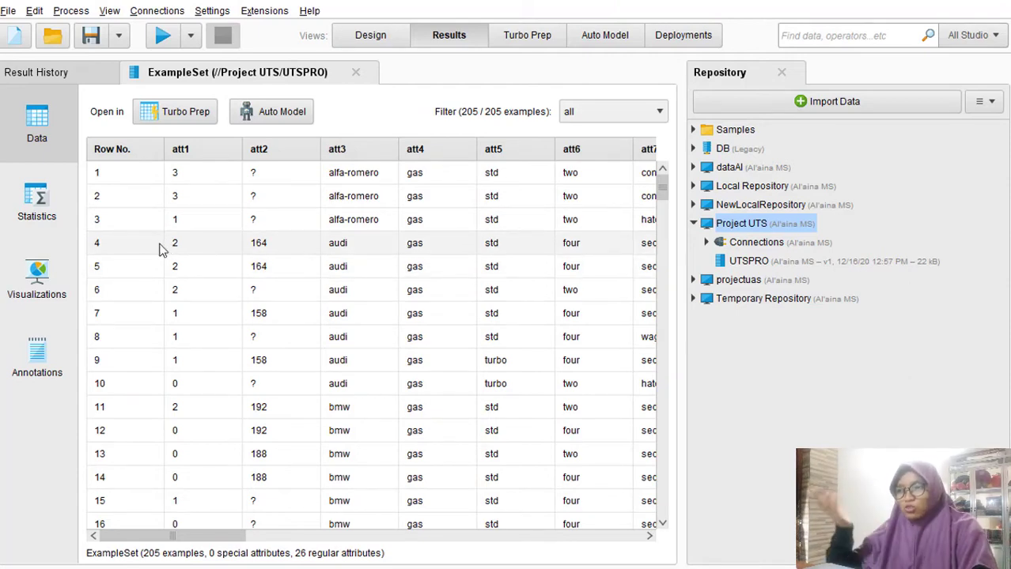
left_click(52, 196)
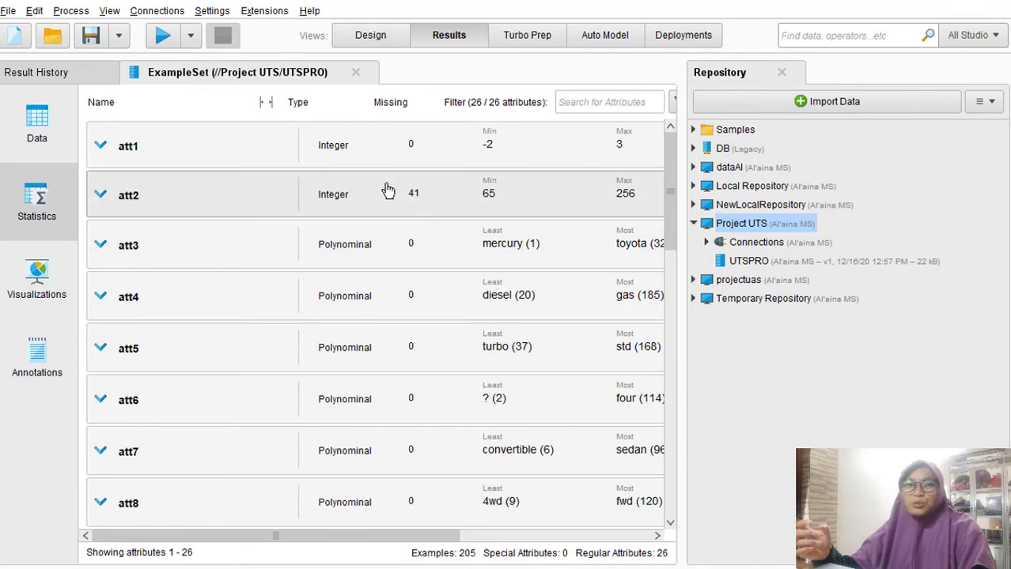
scroll(531, 290, "down", 8)
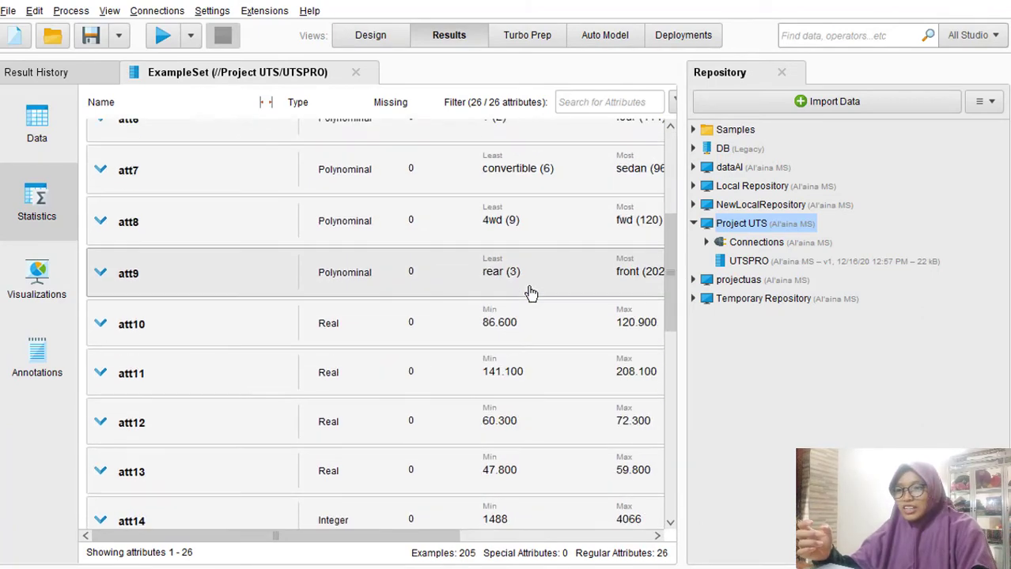
scroll(529, 291, "down", 5)
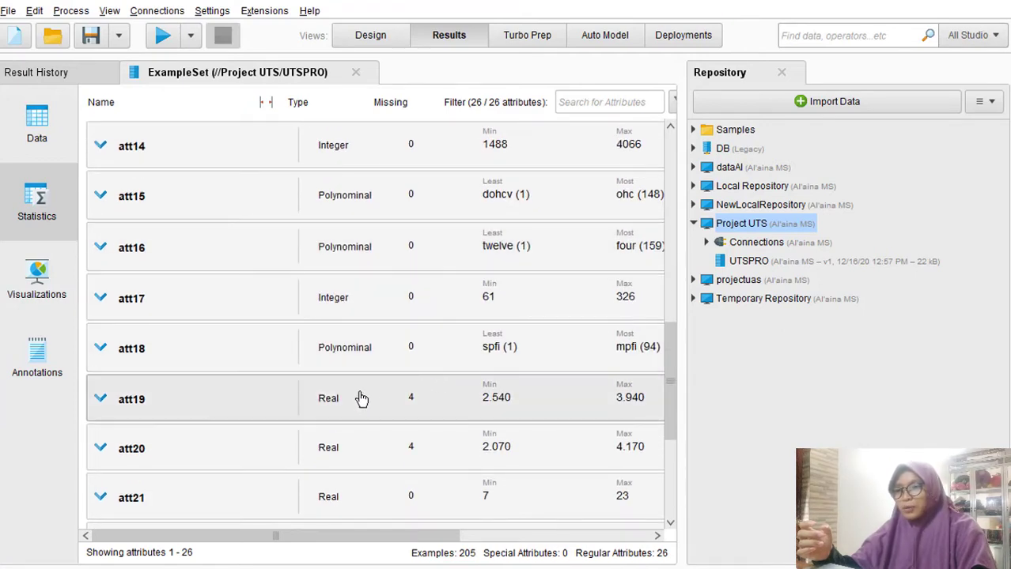
scroll(401, 439, "down", 3)
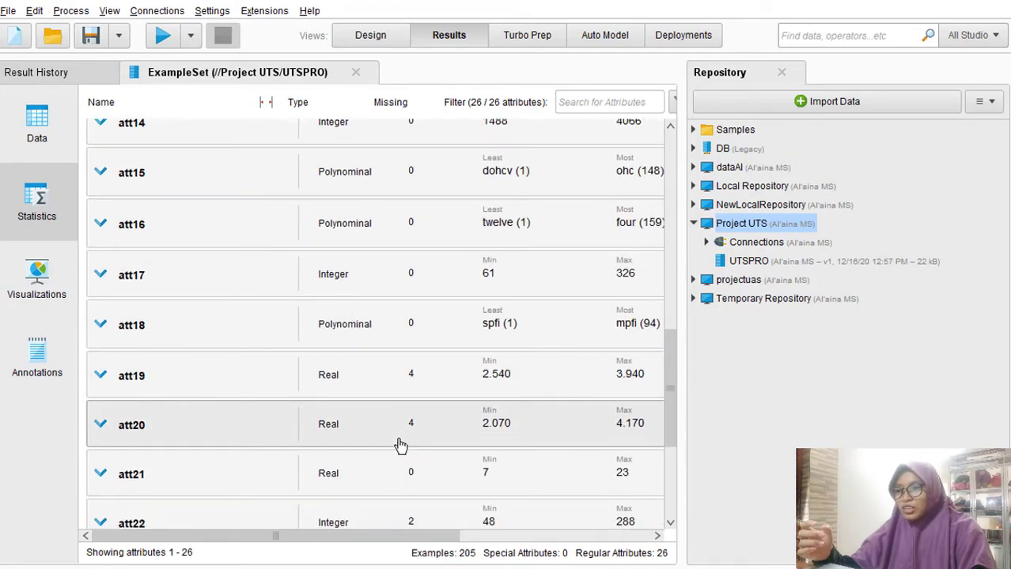
scroll(401, 447, "down", 3)
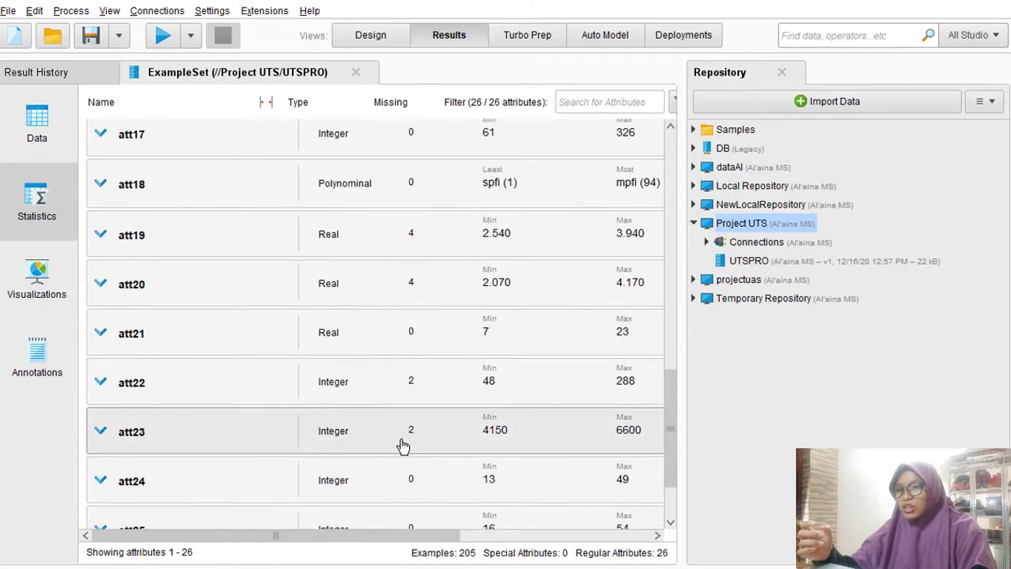
scroll(403, 447, "down", 1)
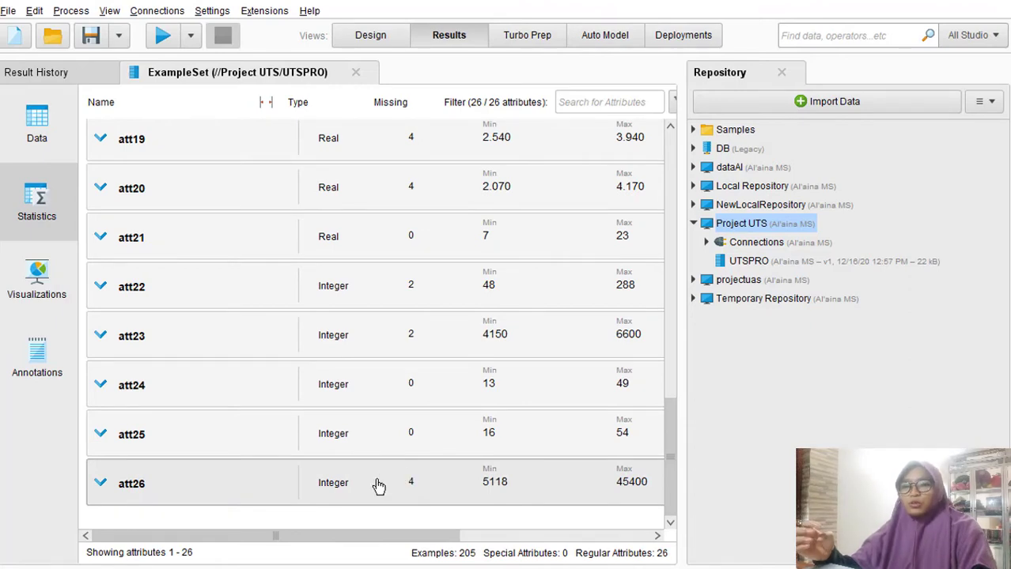
Recheck the UTSPRO statistics back up to the first attribute and return to the data table.
left_click(387, 40)
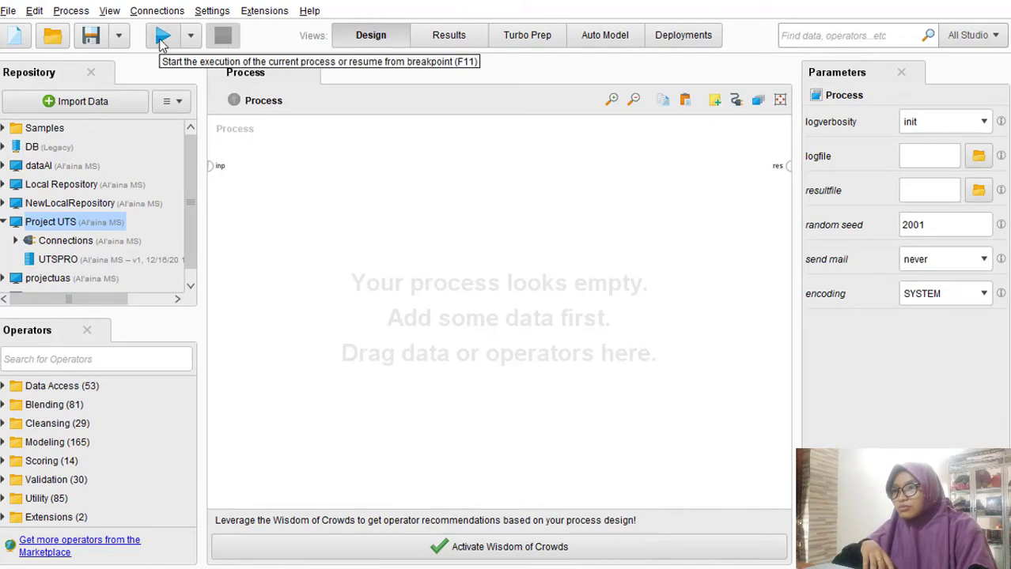
left_click(464, 37)
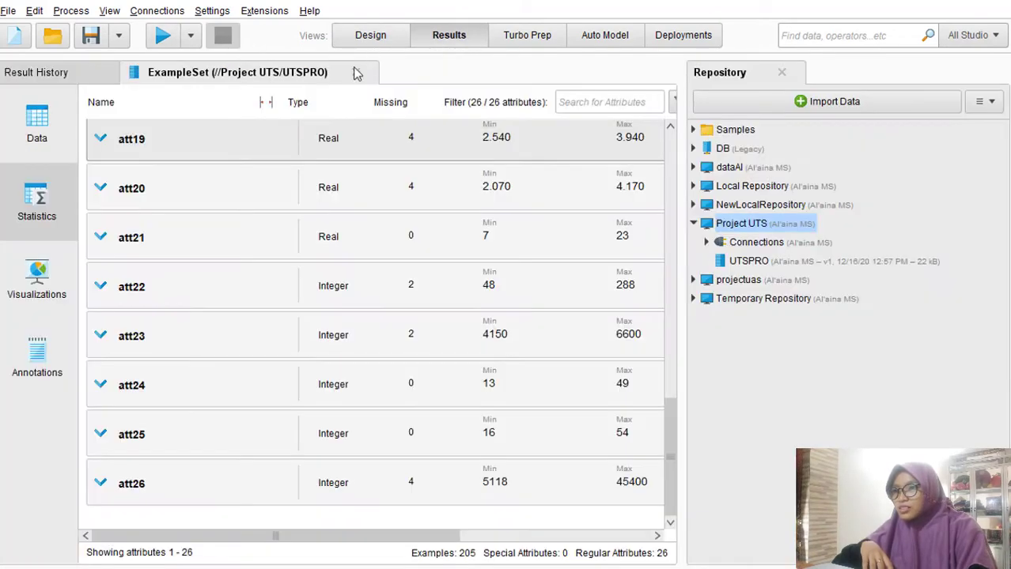
scroll(330, 185, "up", 10)
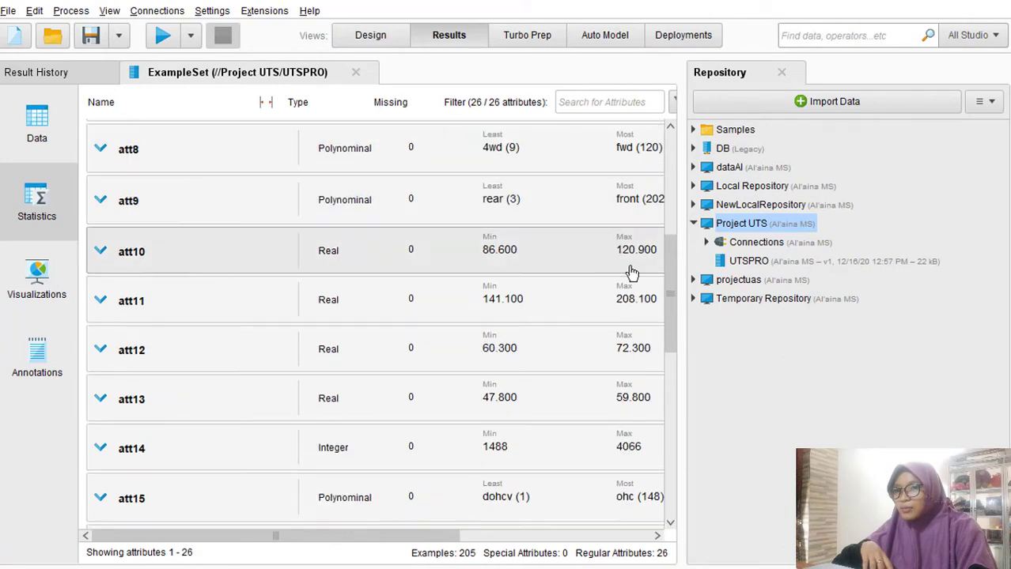
left_click_drag(662, 261, 664, 119)
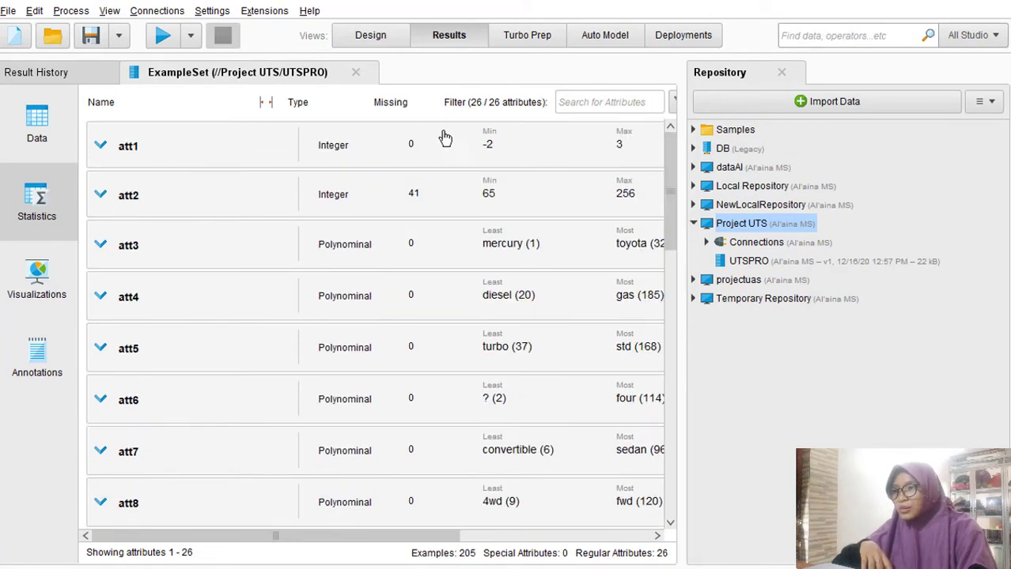
left_click(57, 141)
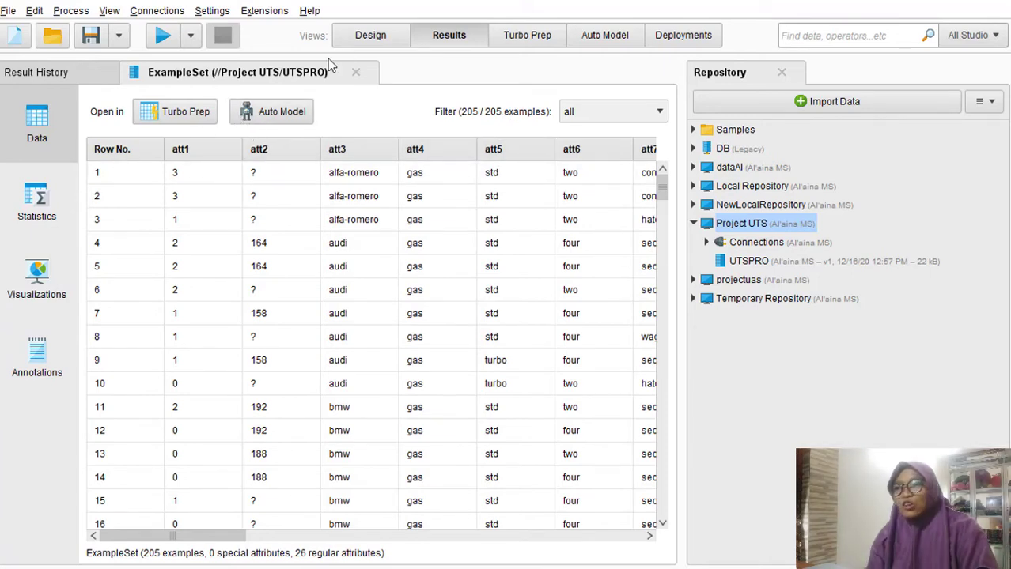
Place the UTSPRO dataset from the Project UTS repository in the empty process.
left_click(372, 36)
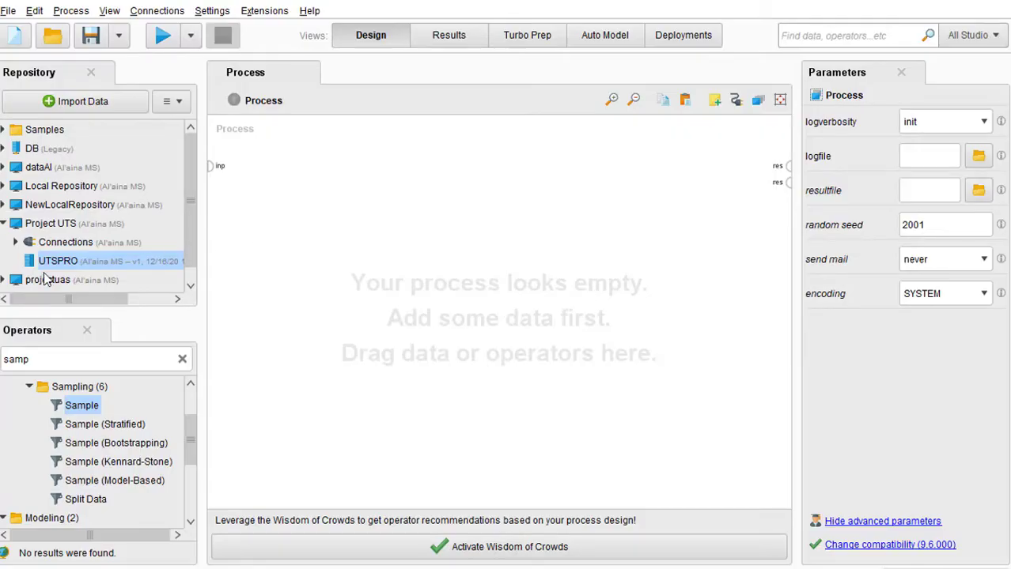
left_click_drag(63, 269, 348, 221)
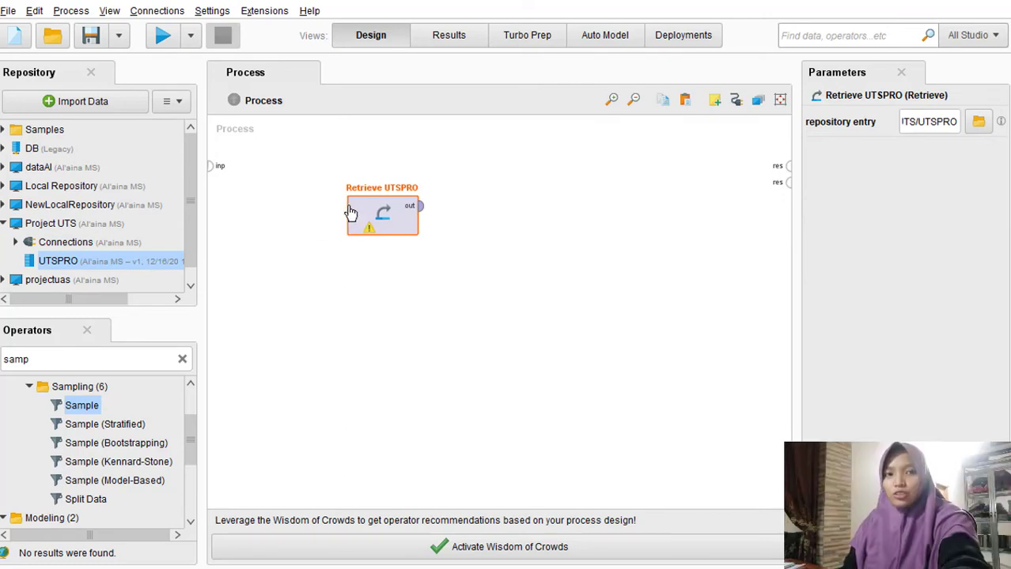
Search the operators for "filter" and add Filter Examples to the process beside Retrieve UTSPRO.
left_click(182, 359)
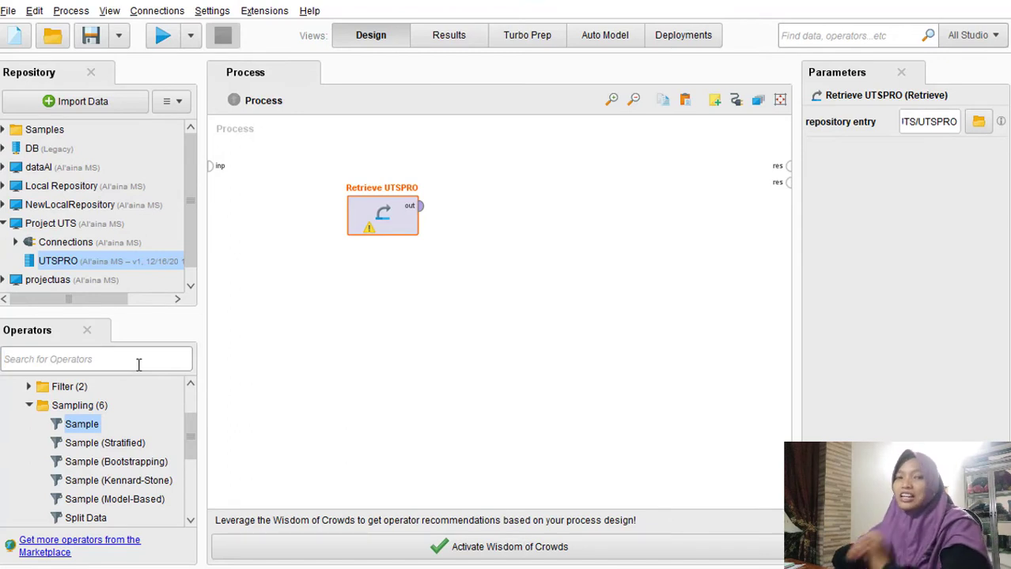
type("filter")
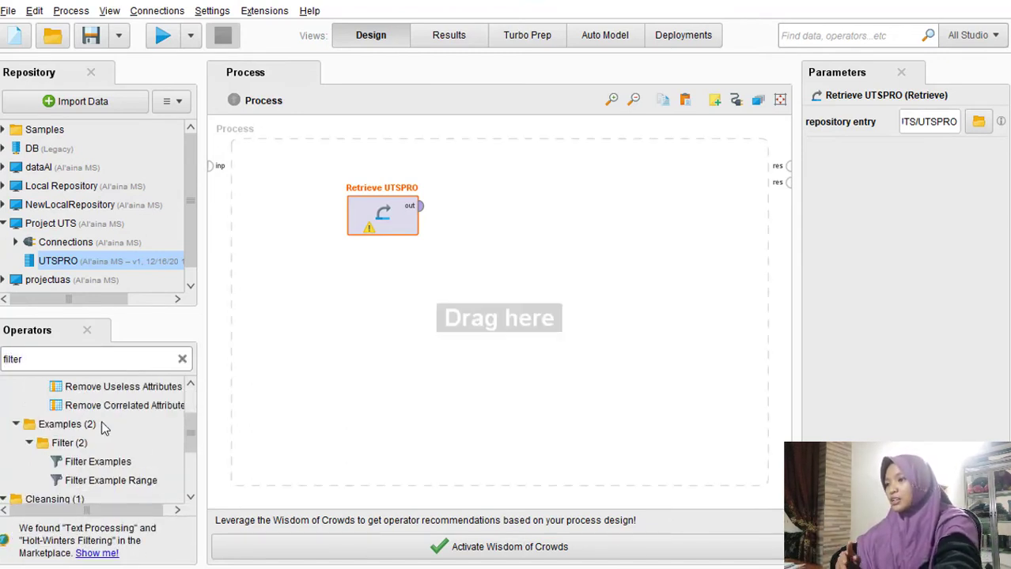
left_click_drag(83, 460, 593, 190)
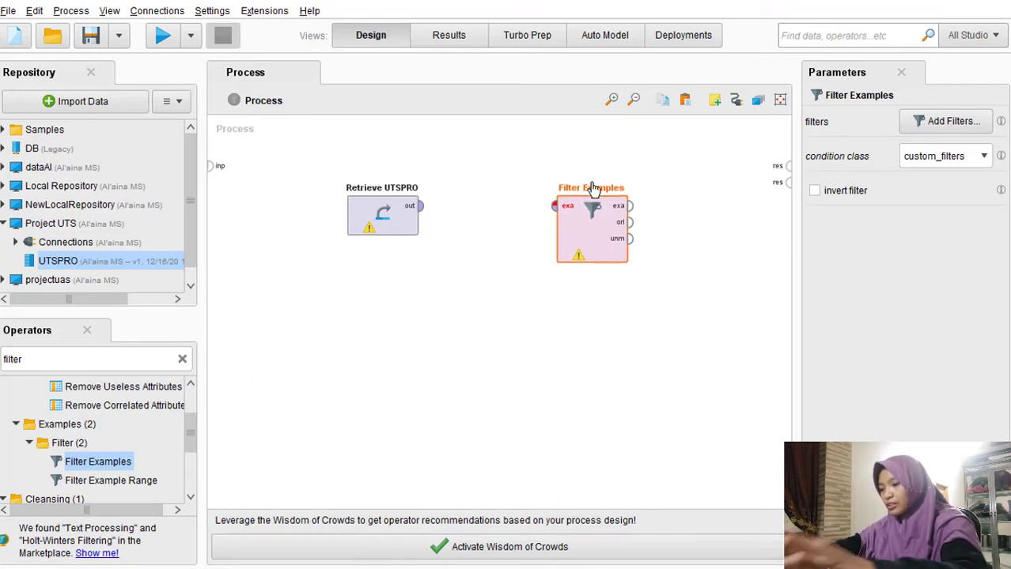
Connect Retrieve UTSPRO through Filter Examples to the first process result and set the filter's condition class to no_missing_attributes.
left_click_drag(419, 206, 559, 212)
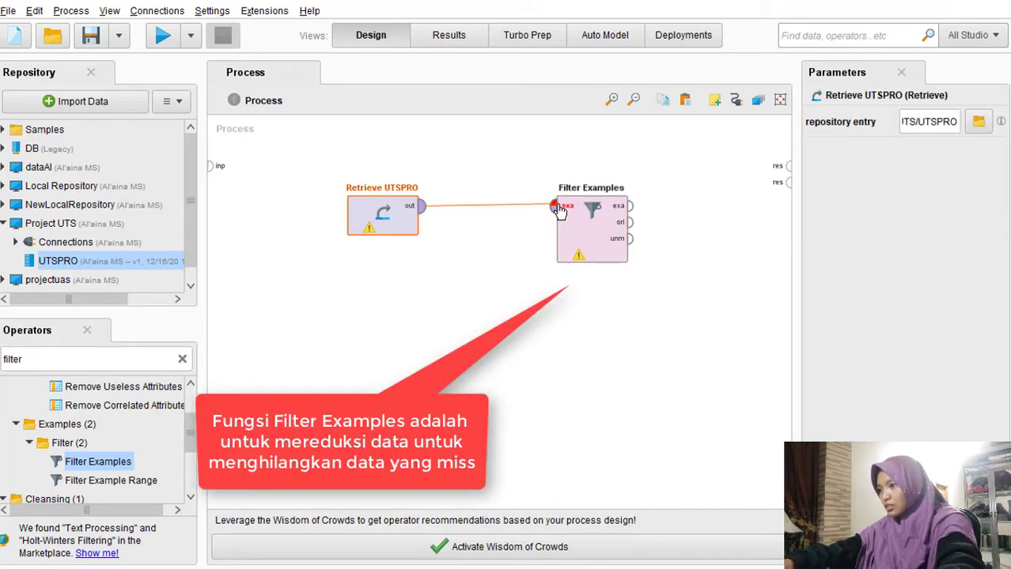
left_click_drag(632, 205, 788, 166)
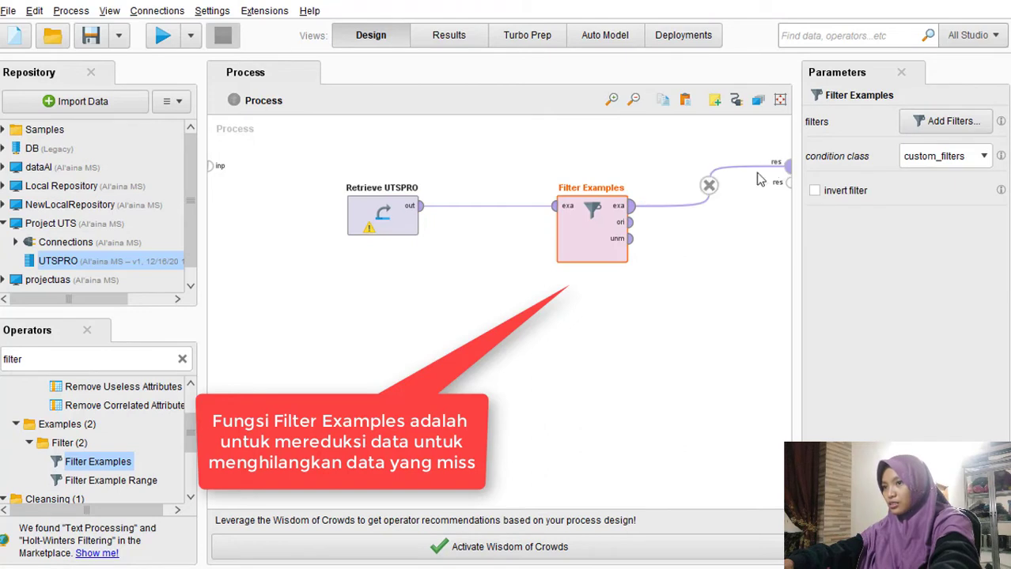
left_click(980, 157)
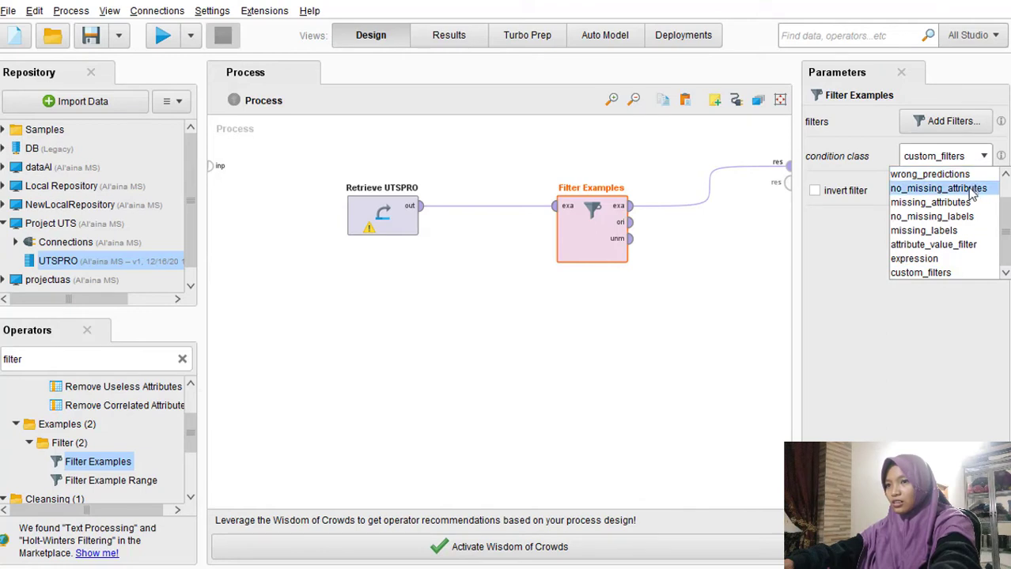
left_click(972, 190)
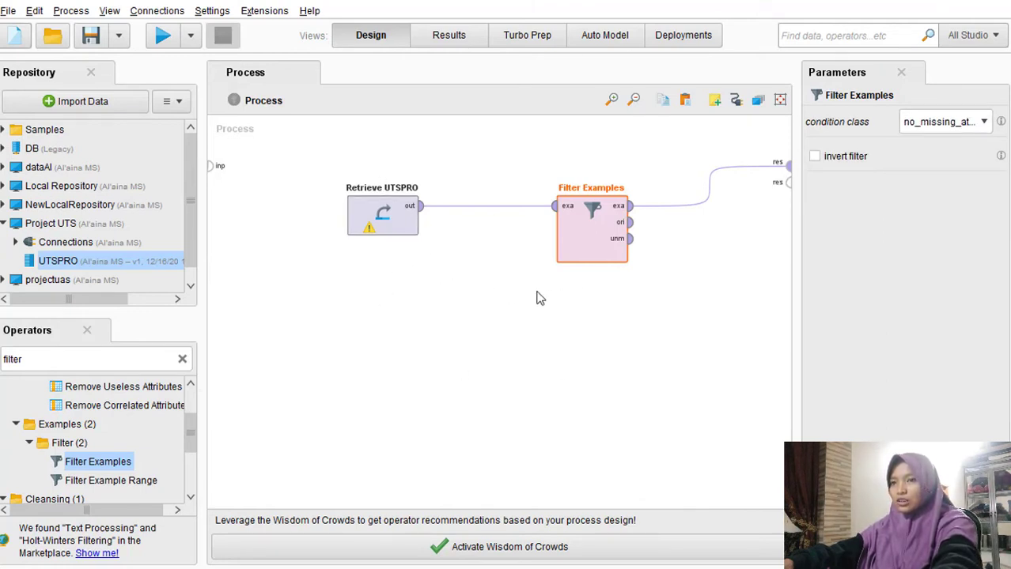
Run the process and look through the rows of the filtered example set.
left_click(162, 40)
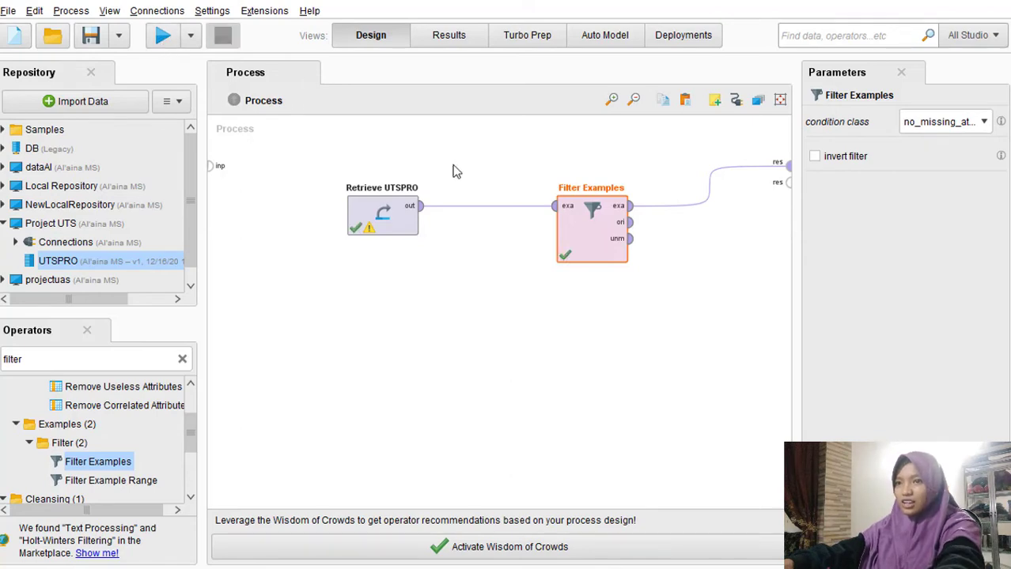
scroll(221, 305, "down", 3)
scroll(210, 305, "down", 2)
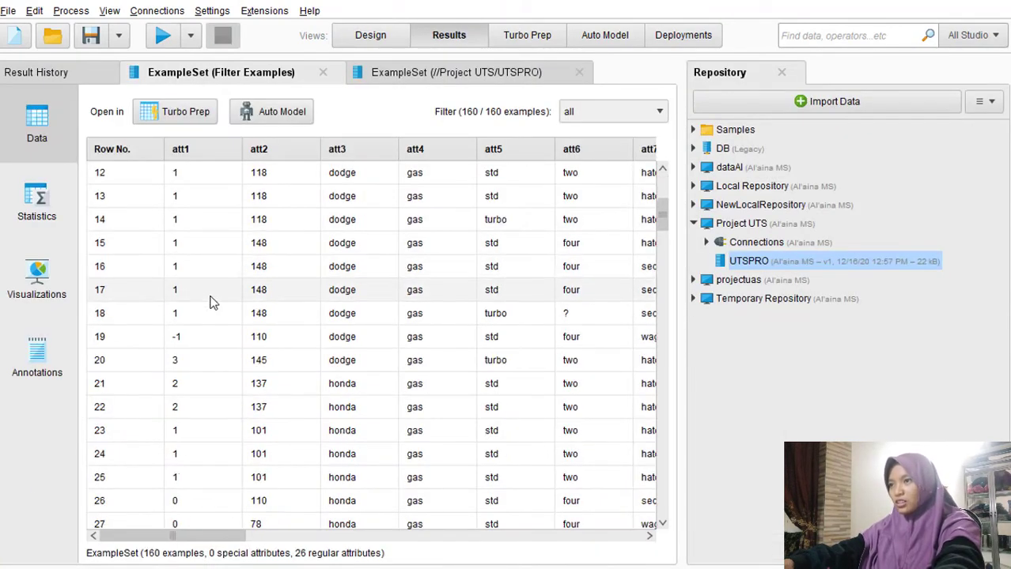
scroll(210, 301, "up", 4)
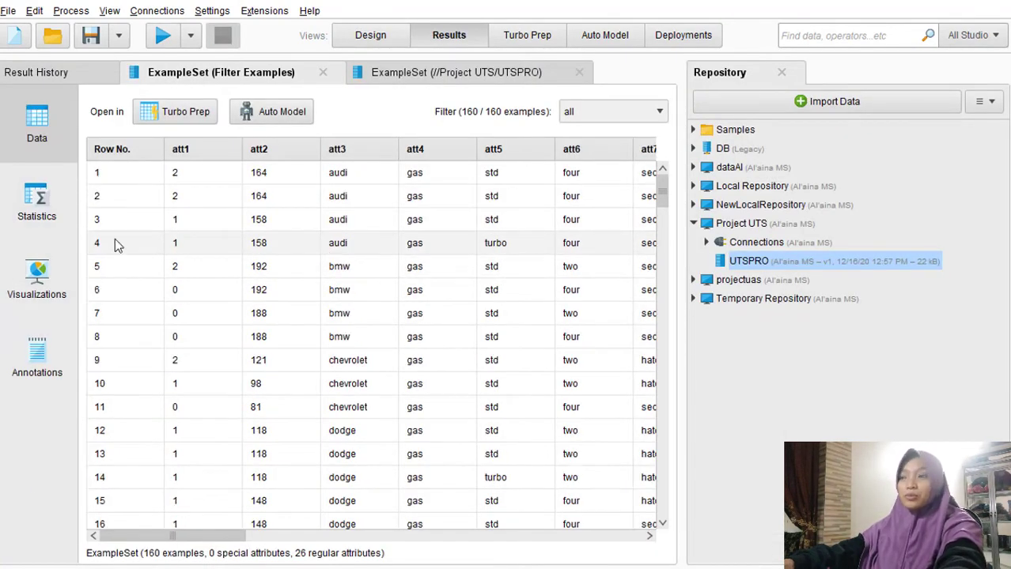
Examine the missing counts of all attributes in the filtered set's statistics and return to its data table.
left_click(37, 199)
scroll(370, 266, "down", 5)
scroll(419, 150, "up", 1)
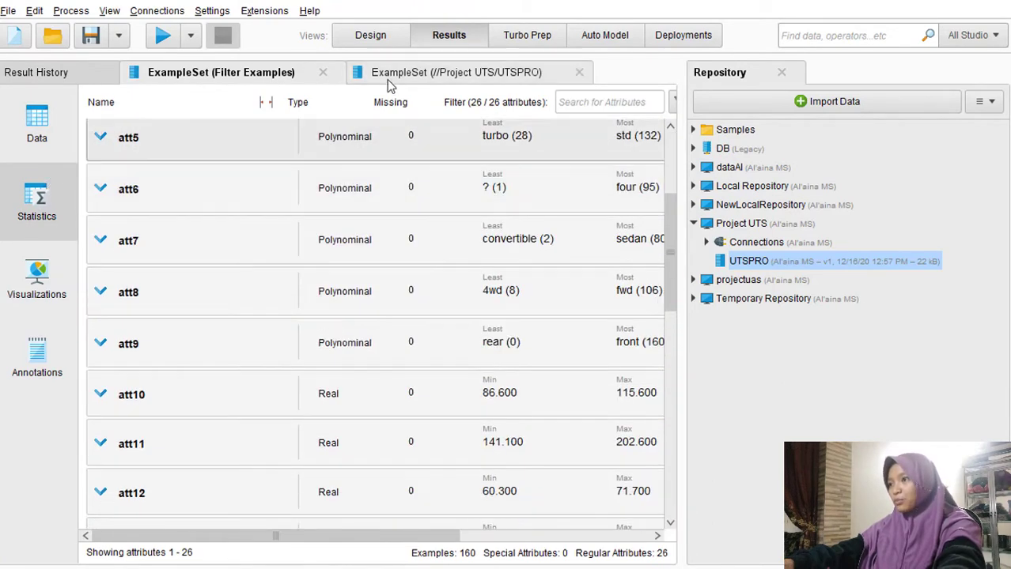
scroll(405, 293, "down", 6)
scroll(395, 372, "down", 4)
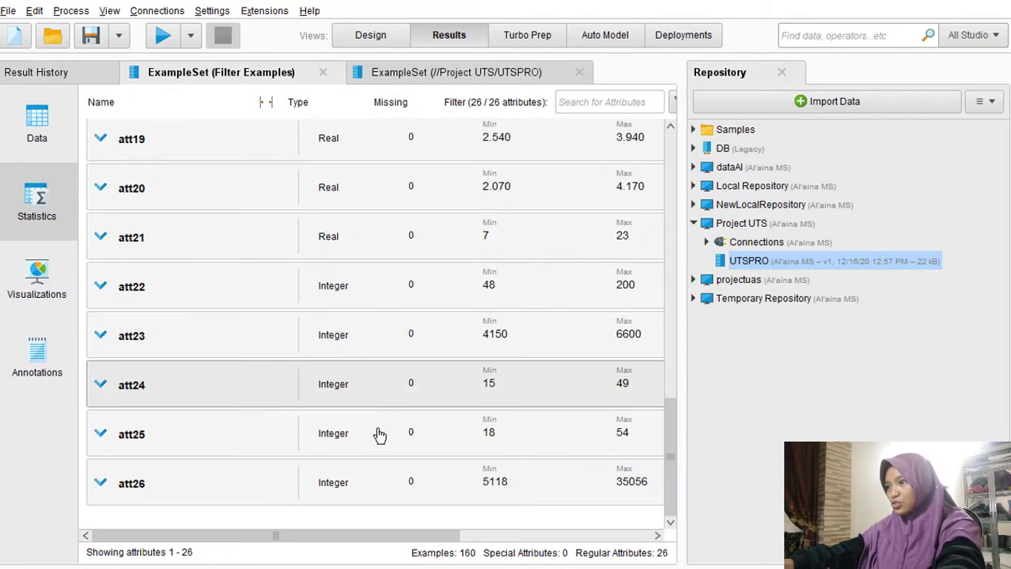
scroll(402, 230, "up", 7)
scroll(399, 211, "up", 8)
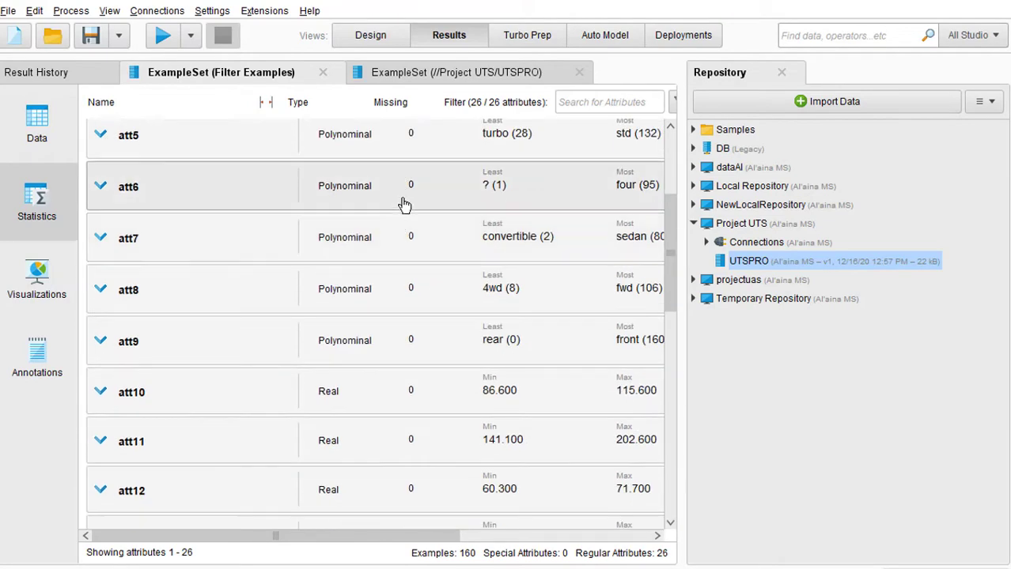
left_click(30, 143)
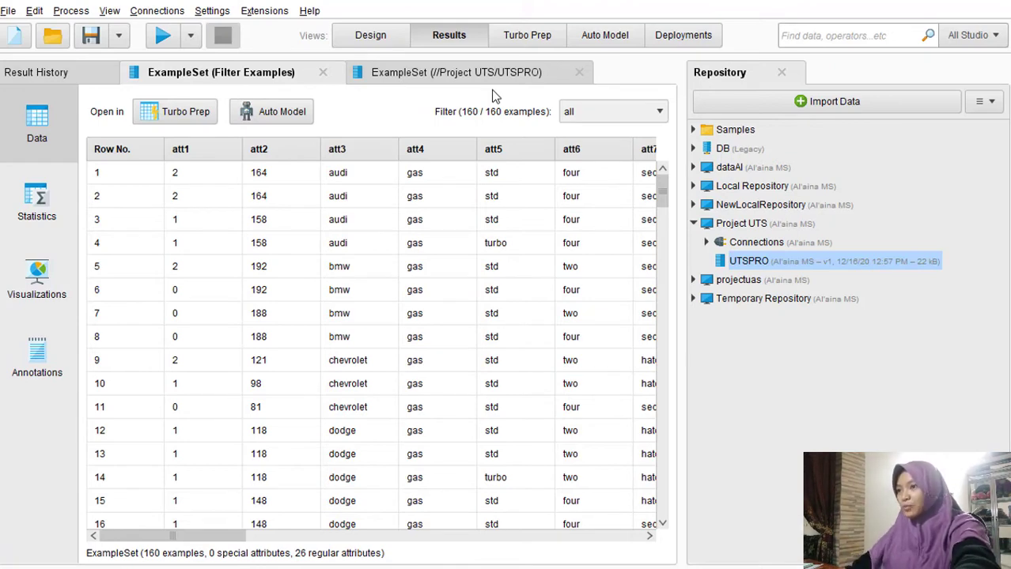
Make room in the process design, search the operators for "repla" and insert Replace Missing Values between Retrieve UTSPRO and Filter Examples.
left_click(375, 39)
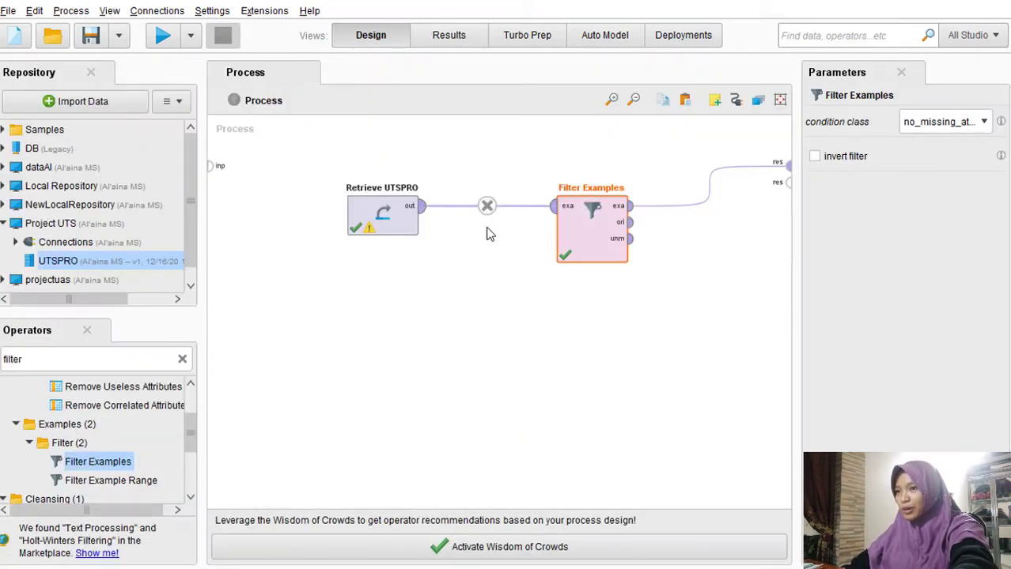
left_click_drag(591, 208, 647, 197)
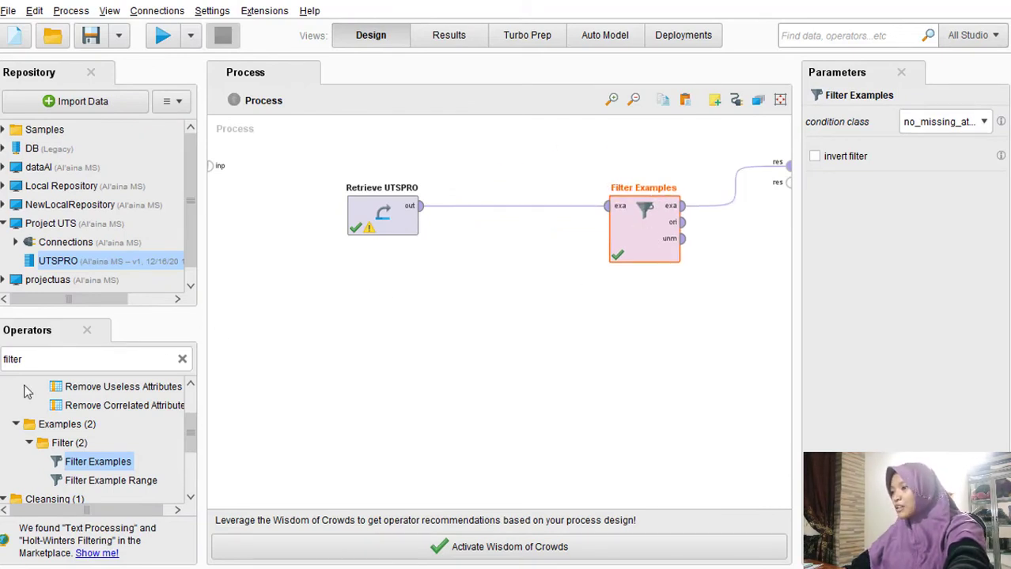
left_click(182, 359)
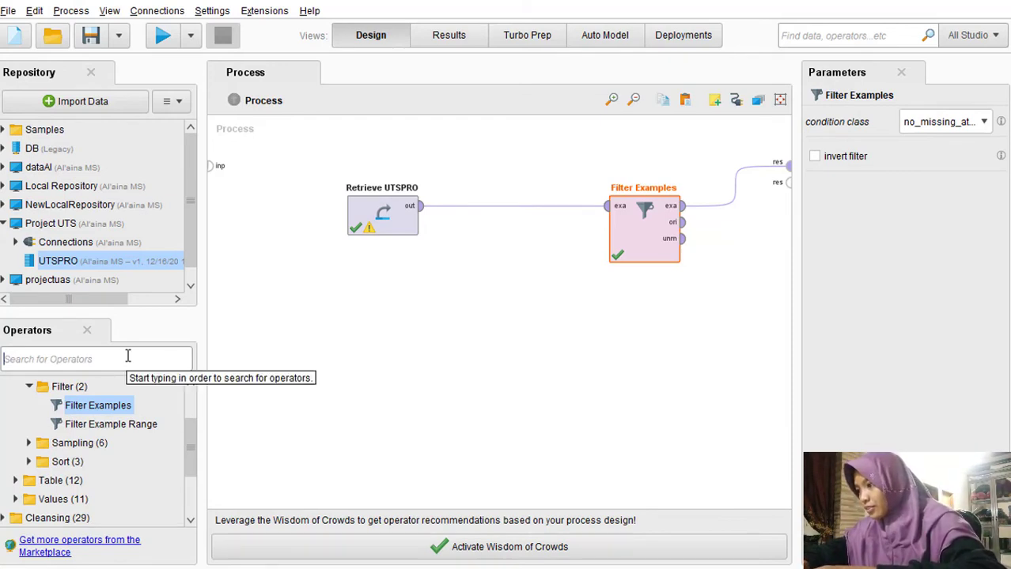
type("repla")
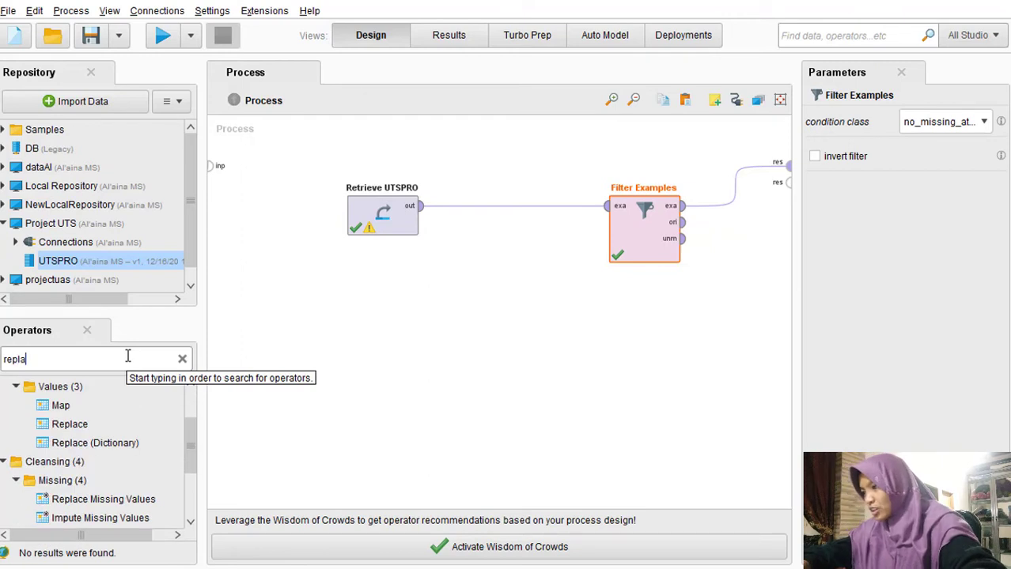
scroll(127, 475, "down", 4)
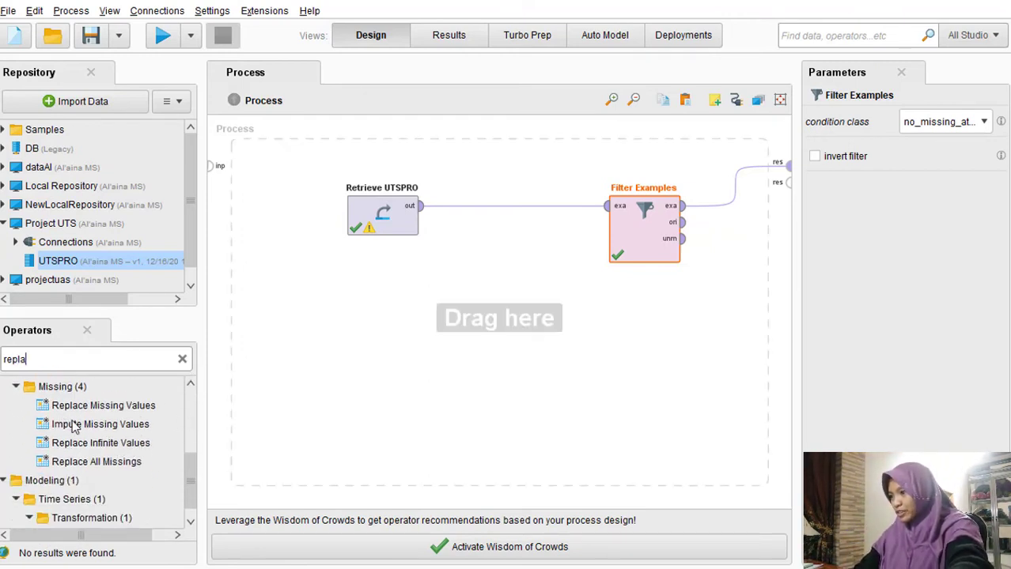
left_click_drag(94, 407, 537, 204)
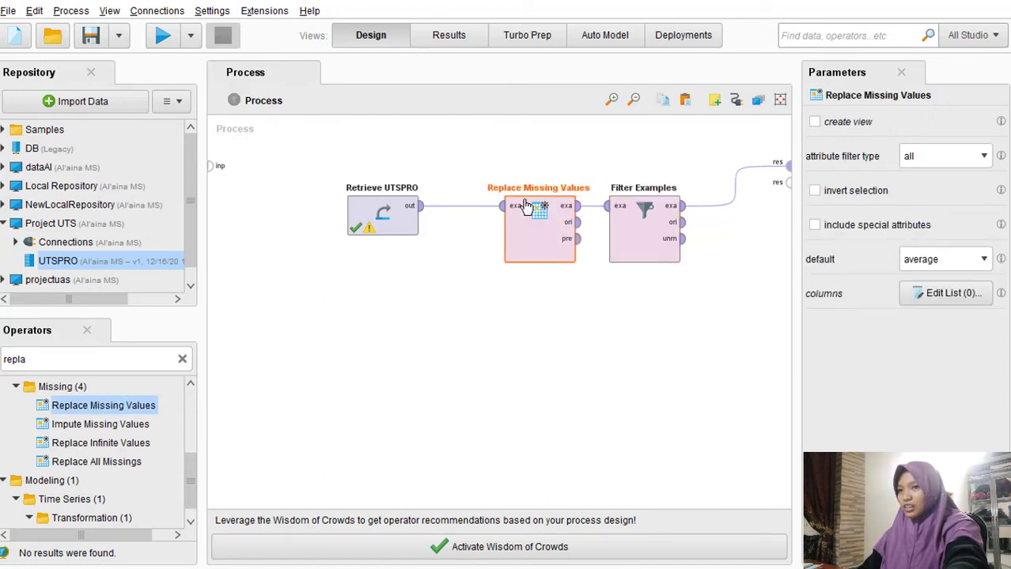
left_click(518, 207)
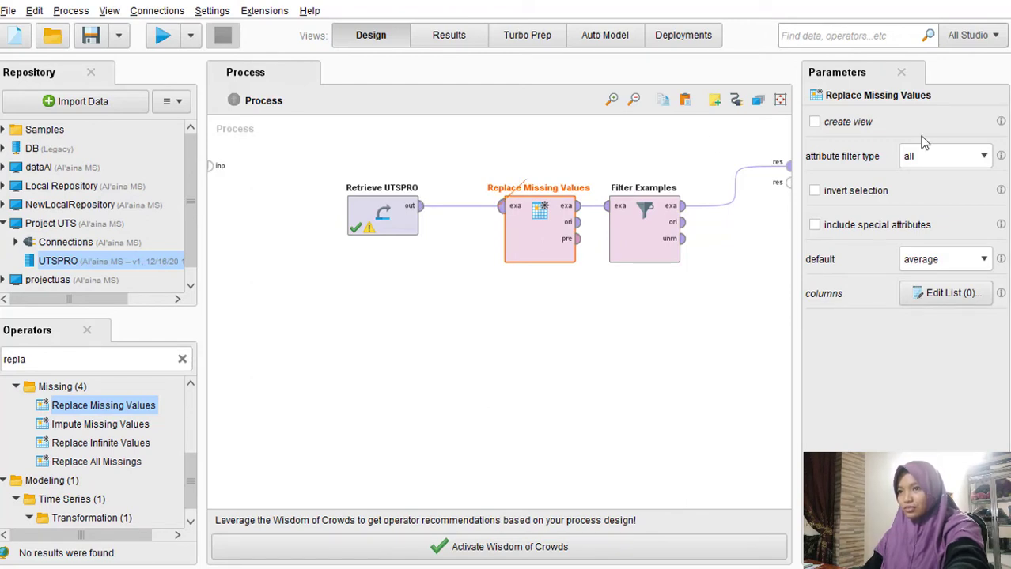
left_click(532, 307)
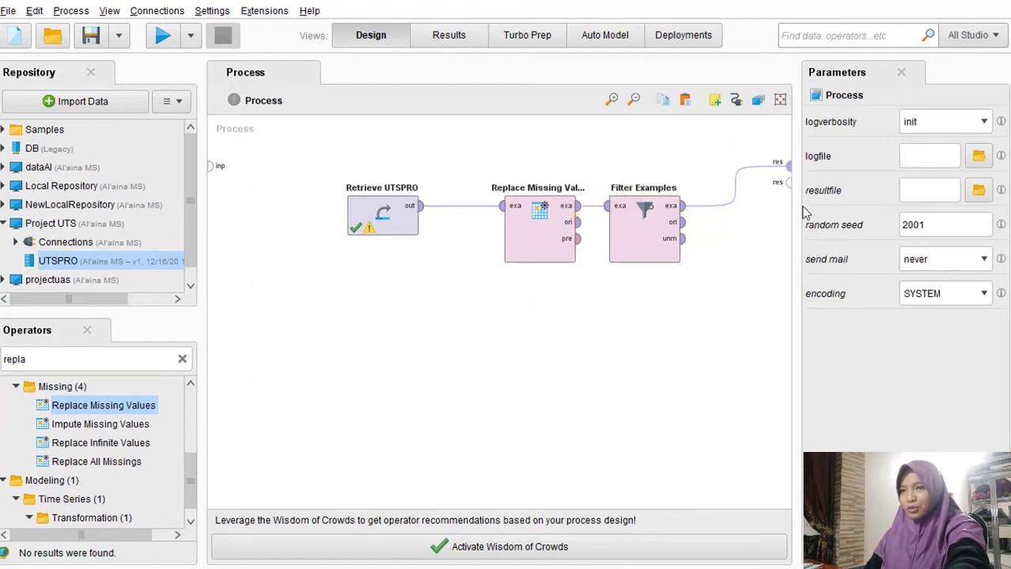
Set Replace Missing Values to the single attribute att2 with average as the default replacement.
left_click(536, 227)
left_click(982, 158)
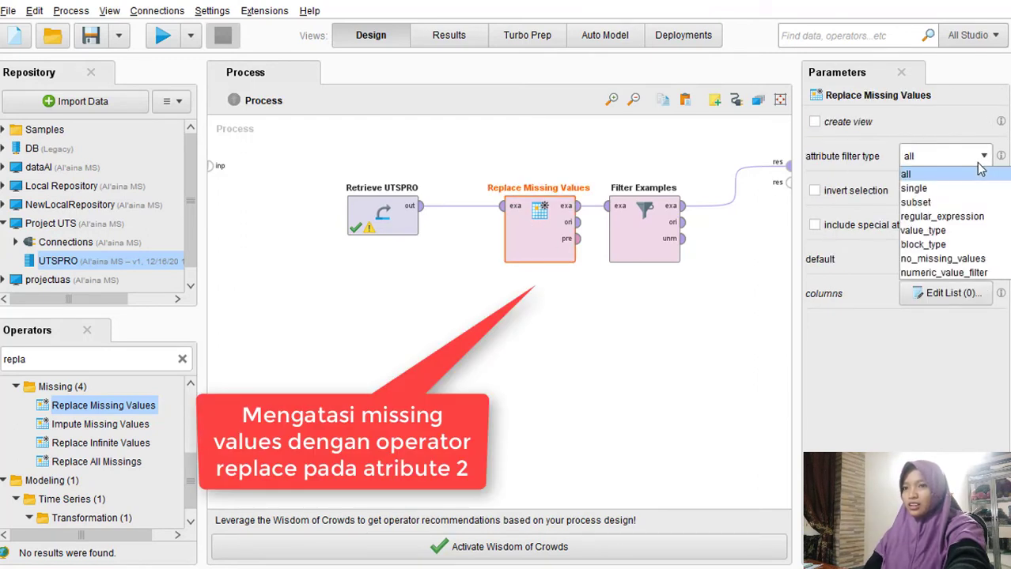
left_click(972, 189)
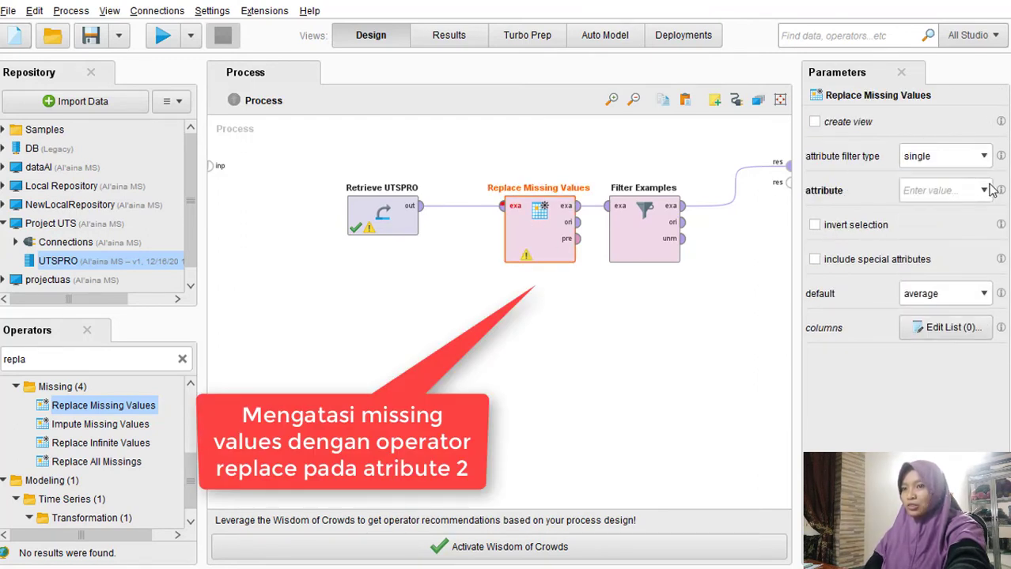
left_click(984, 190)
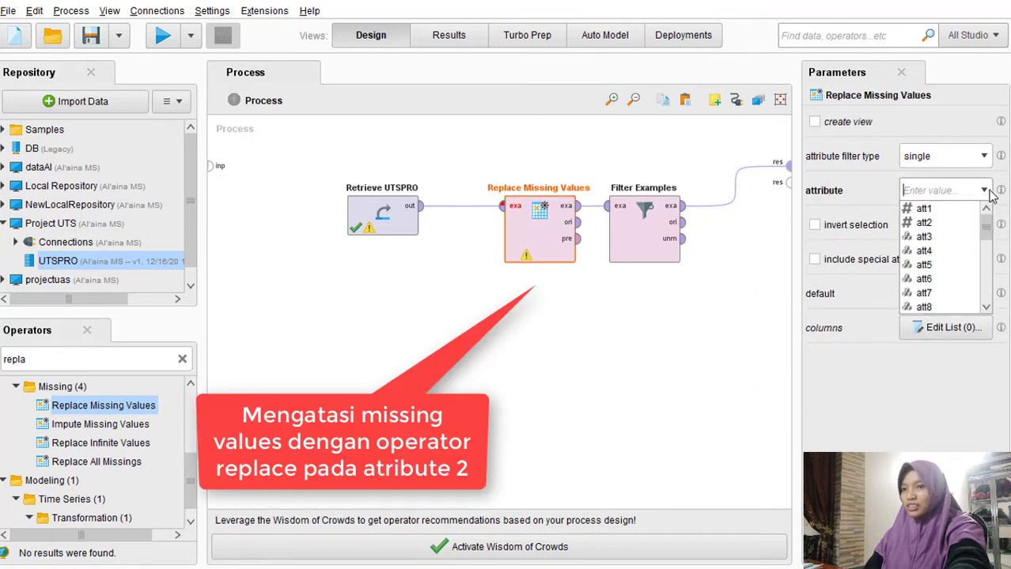
left_click(957, 224)
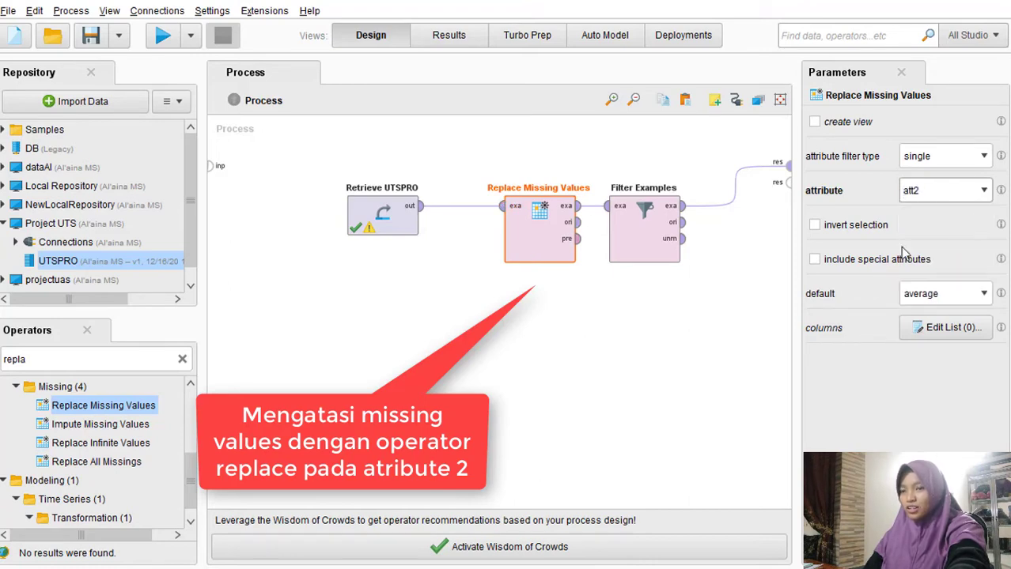
left_click(977, 295)
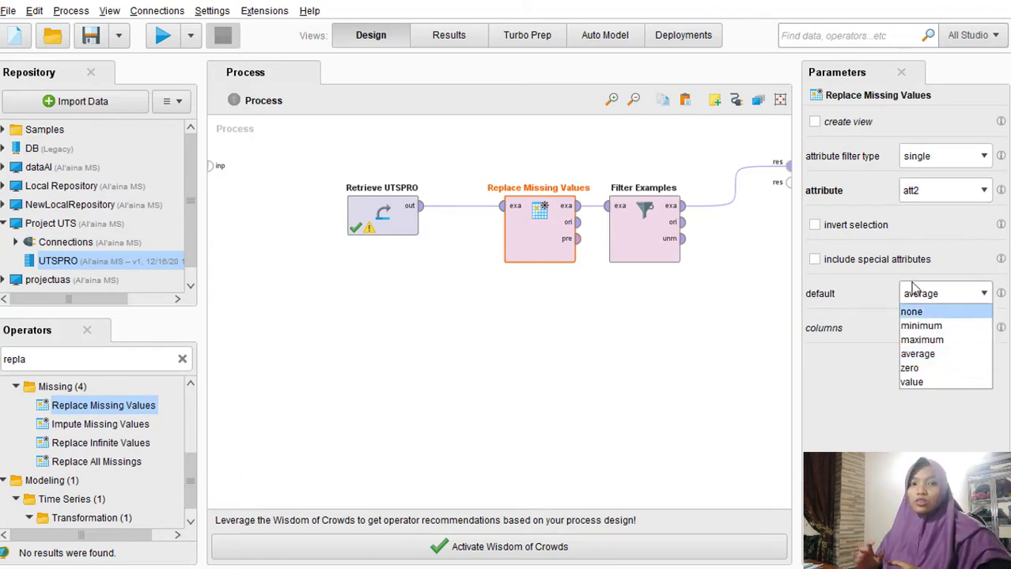
left_click(923, 358)
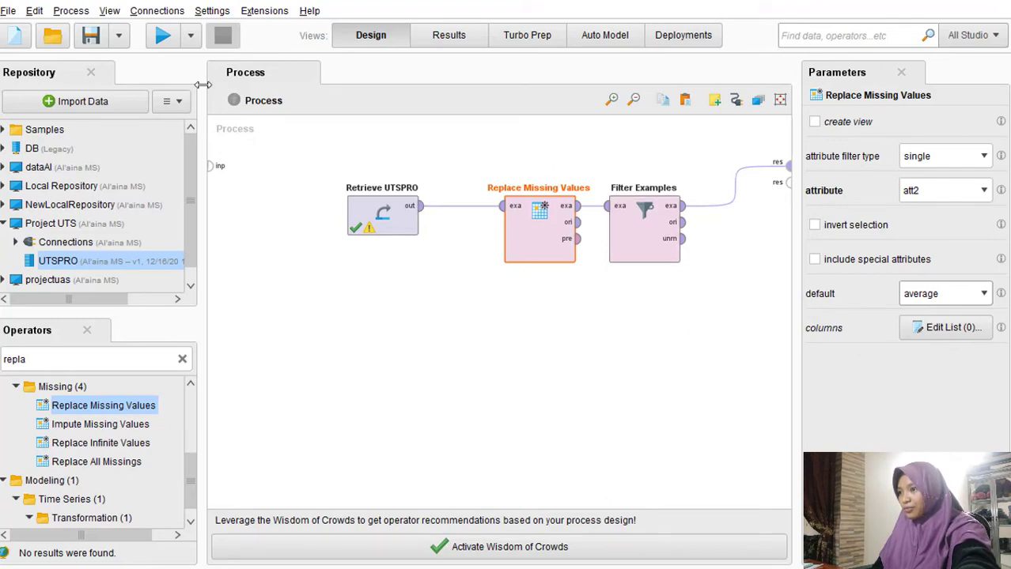
Run the process with the missing-value replacement and look over the resulting rows.
left_click(162, 35)
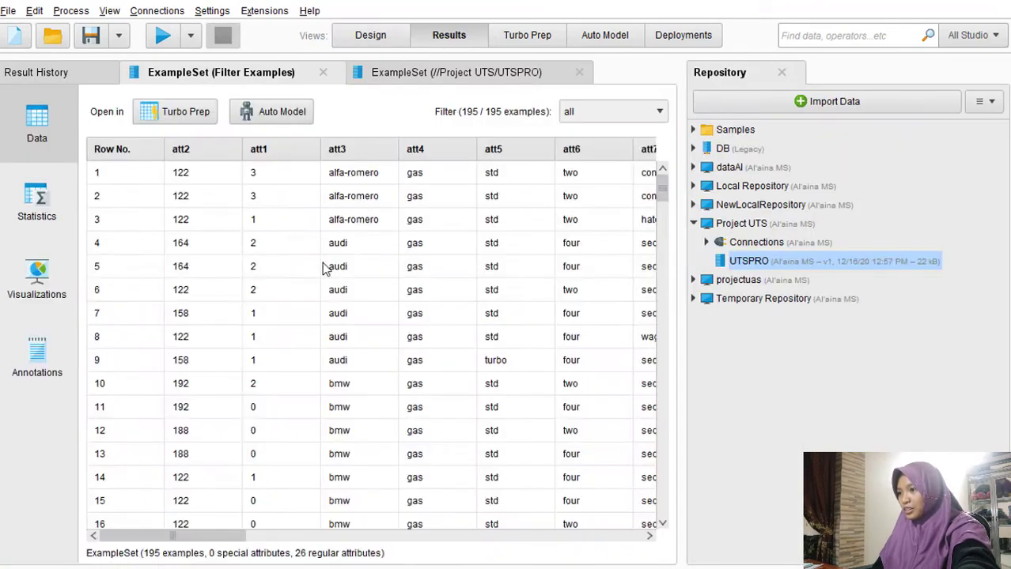
scroll(326, 280, "down", 4)
scroll(328, 289, "up", 3)
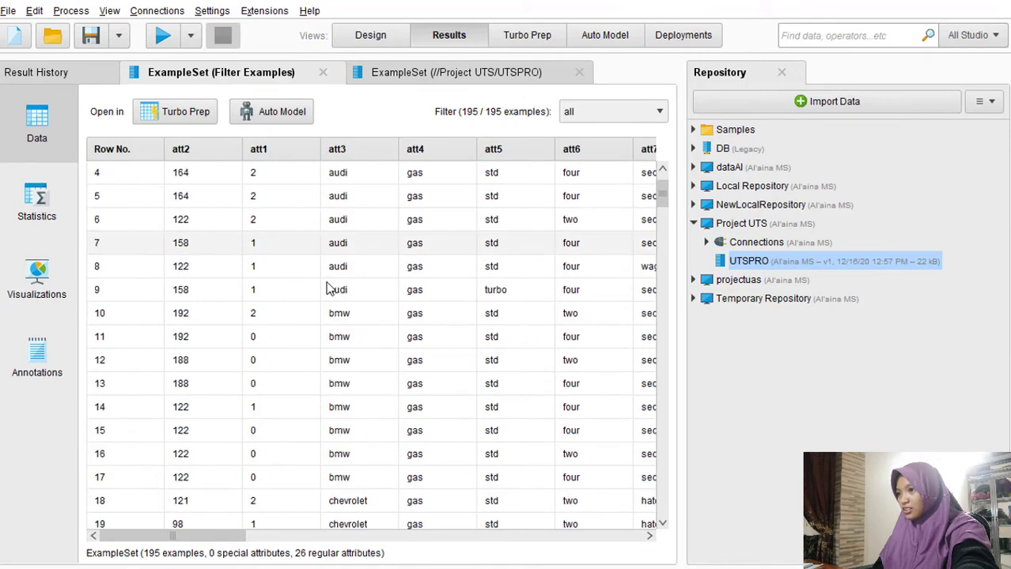
scroll(329, 289, "up", 1)
Examine the missing counts, ranges and averages in the new result's statistics and return to the data table.
left_click(37, 200)
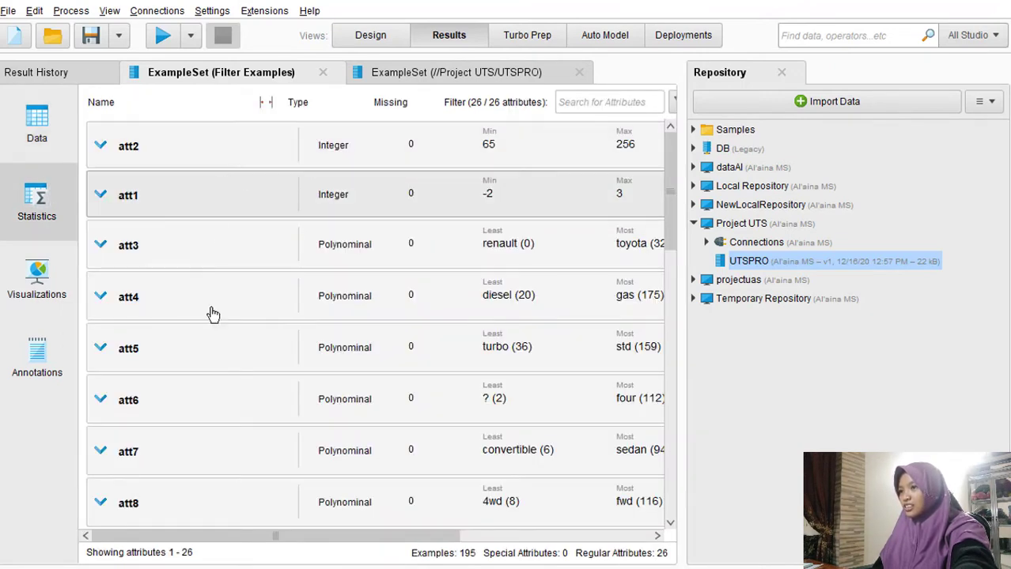
mouse_move(293, 538)
left_mouse_down()
mouse_move(478, 537)
mouse_move(399, 545)
left_mouse_up()
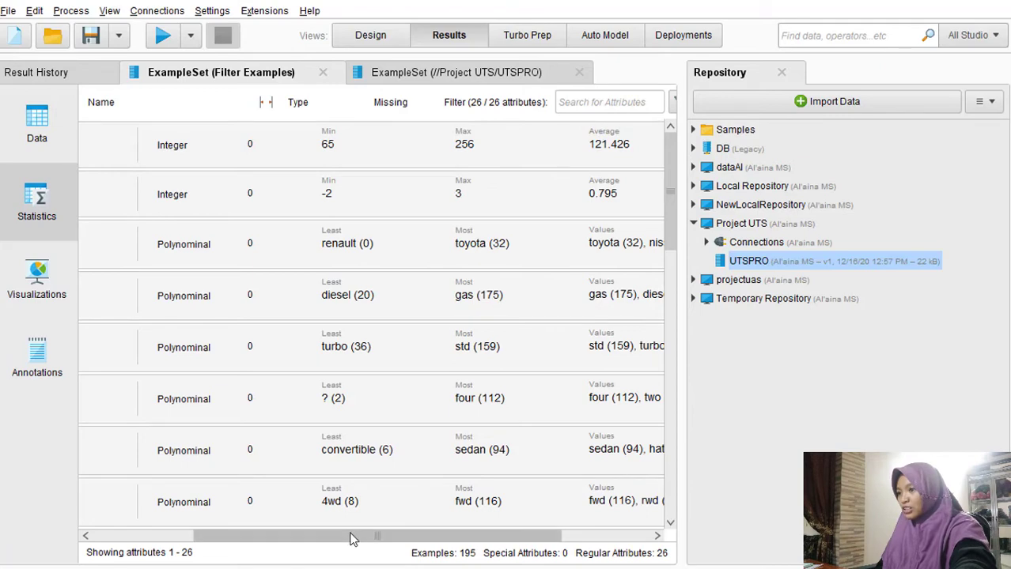
left_click_drag(350, 536, 274, 536)
left_click_drag(541, 547, 310, 523)
scroll(316, 356, "down", 5)
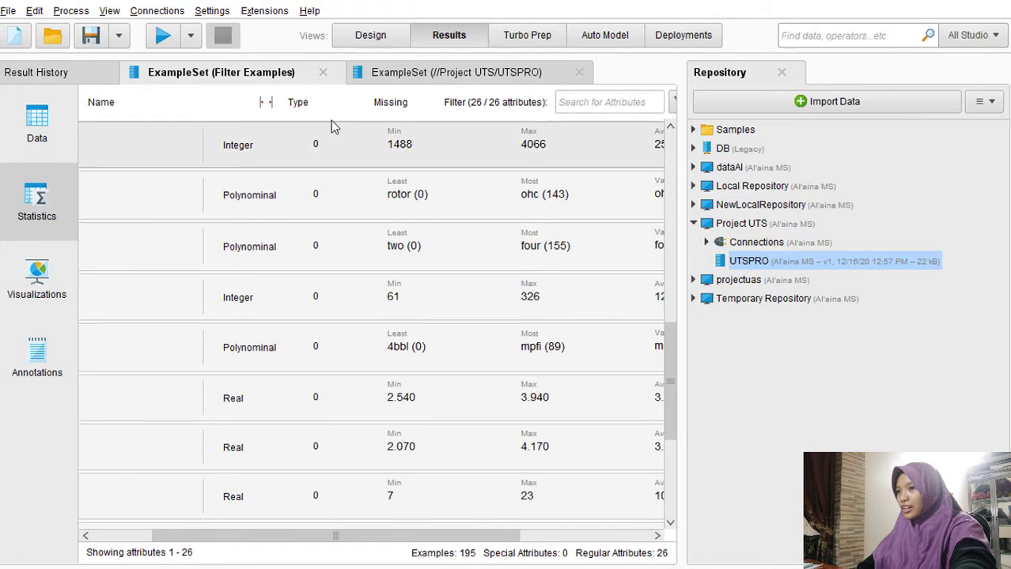
left_click(41, 125)
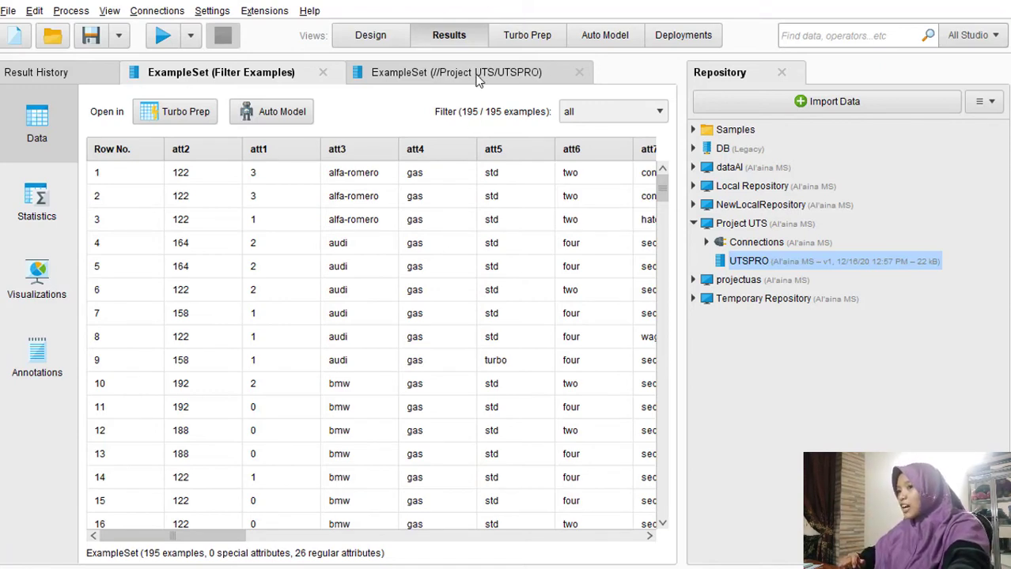
Return to the process design and move Replace Missing Values and Filter Examples closer to Retrieve UTSPRO, freeing space before the result port.
left_click(348, 40)
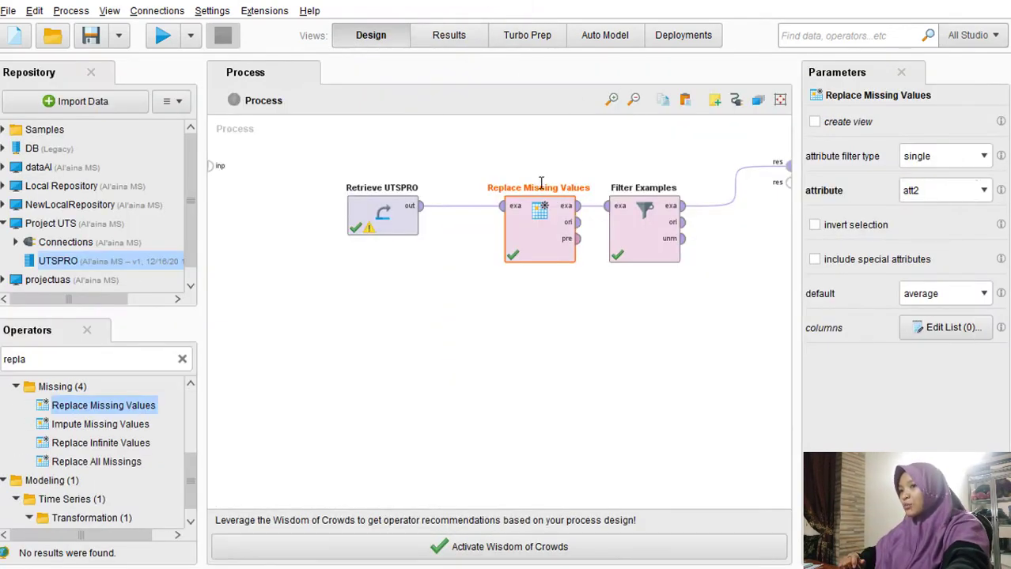
left_click_drag(522, 210, 492, 210)
left_click(625, 210)
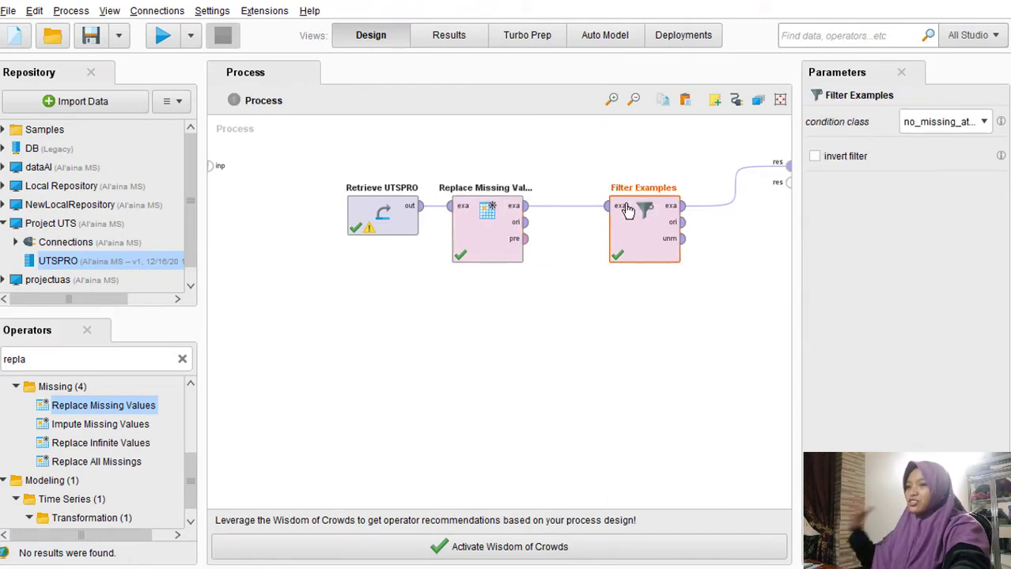
left_click_drag(625, 210, 572, 210)
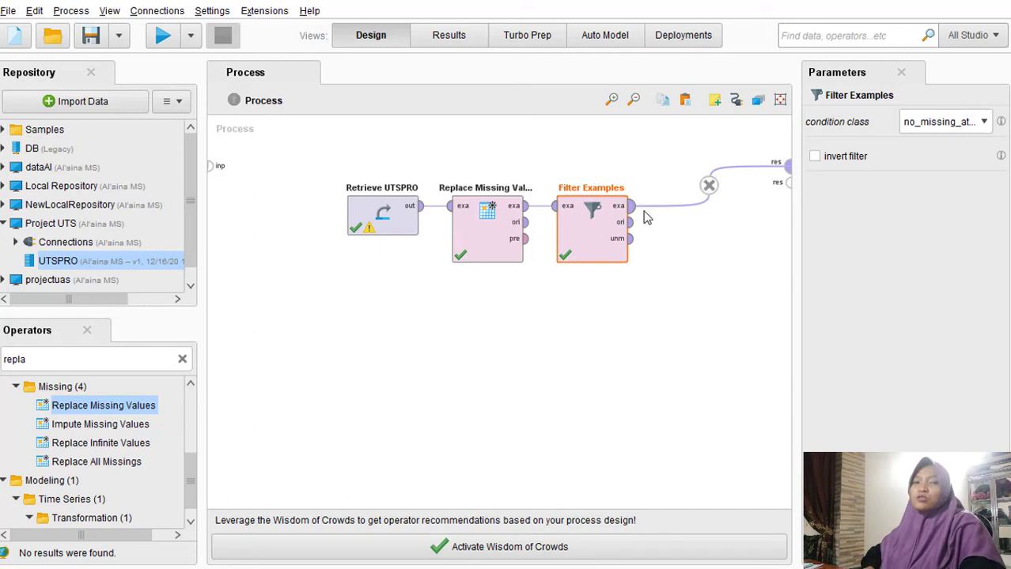
mouse_move(637, 216)
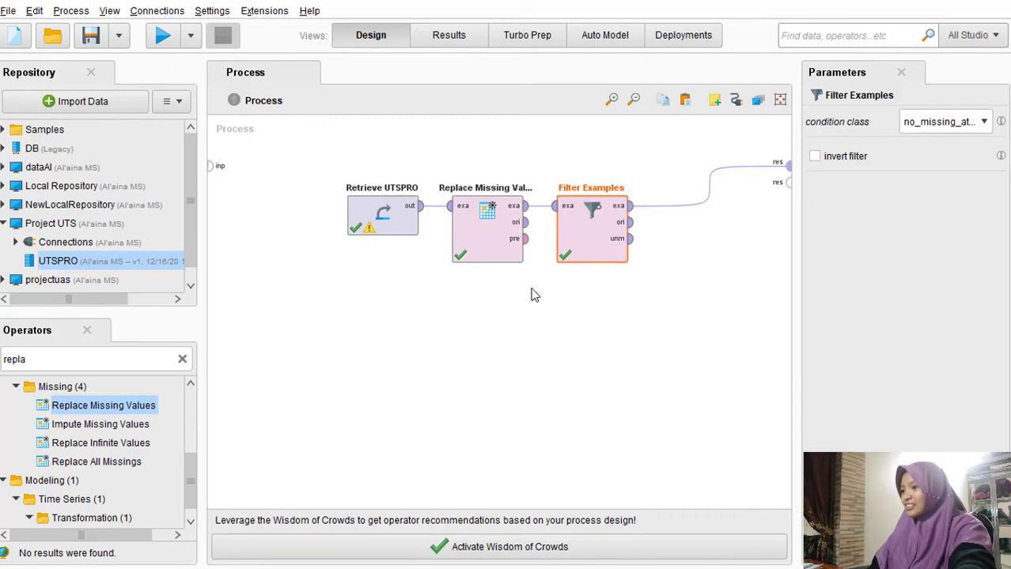
Find the Sample operator and insert it into the process between Filter Examples and the result port.
left_click(182, 359)
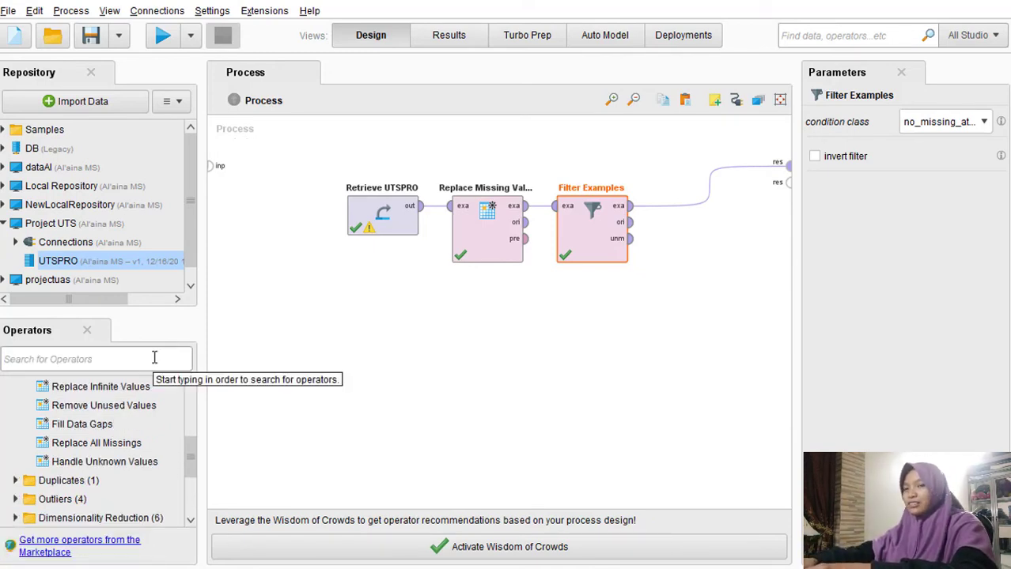
type("sam")
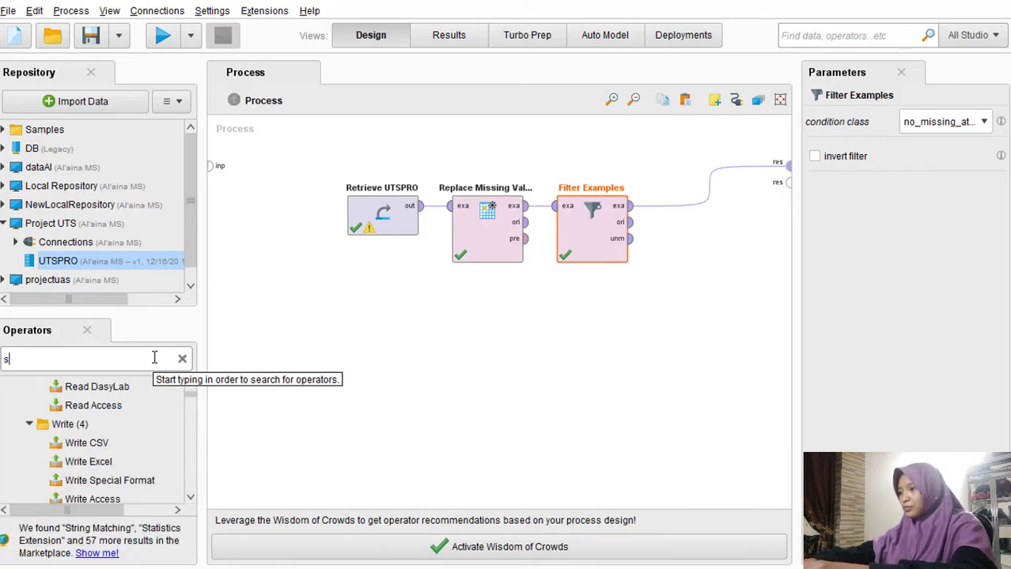
type("pl")
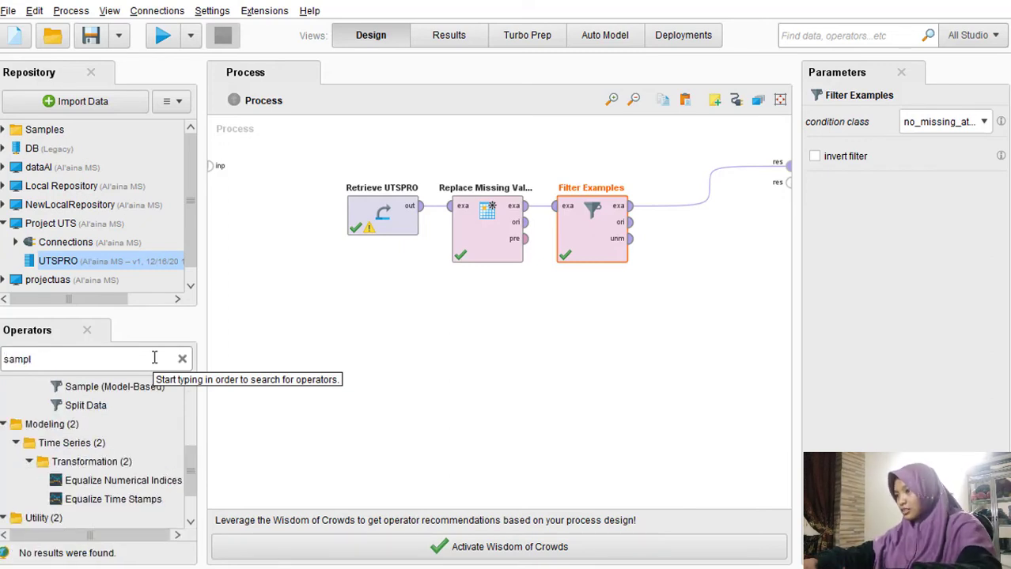
key("BackSpace")
key("BackSpace")
key("BackSpace")
key("BackSpace")
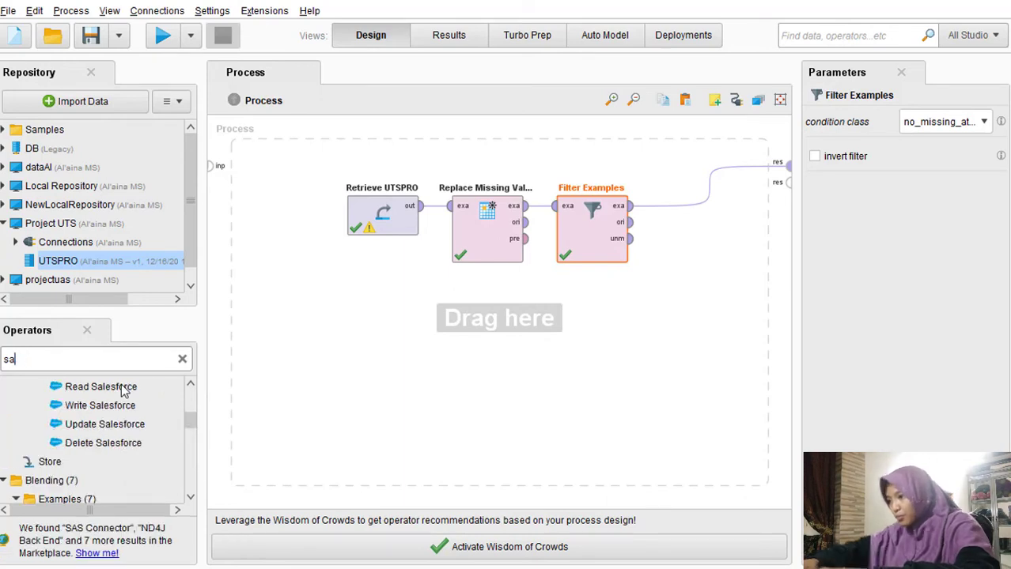
type("samp")
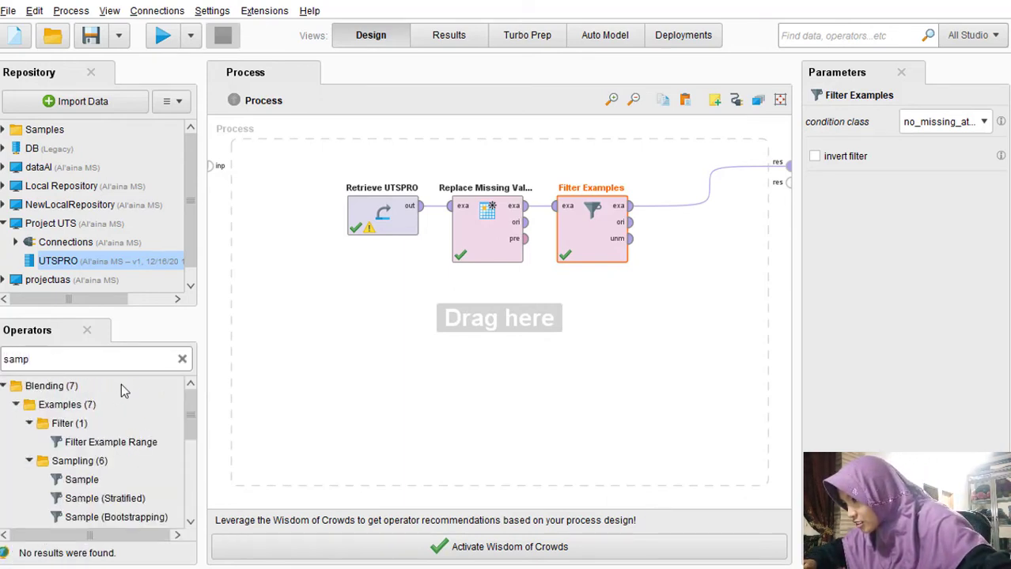
scroll(111, 445, "down", 4)
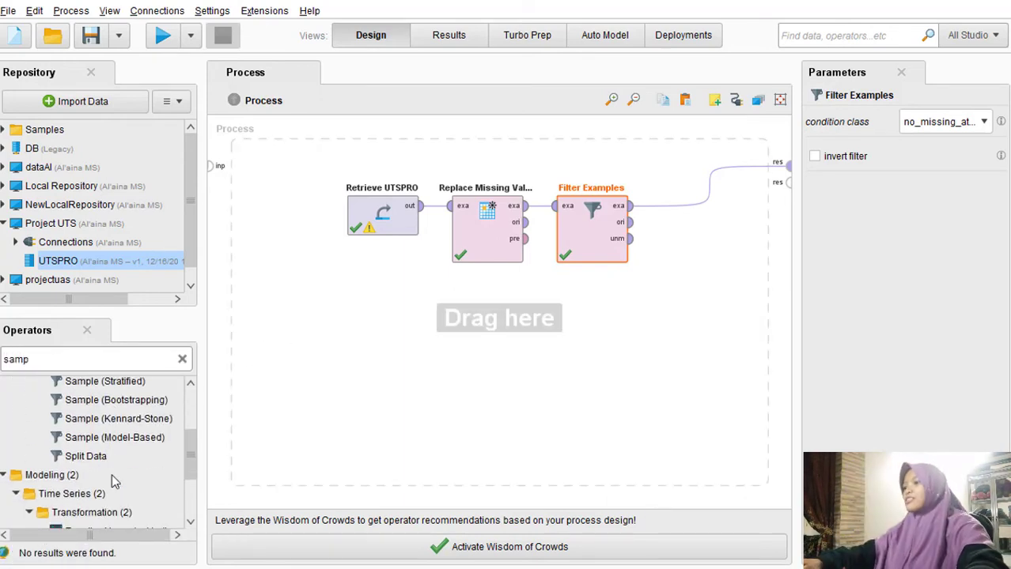
scroll(111, 445, "up", 1)
left_click_drag(84, 433, 703, 211)
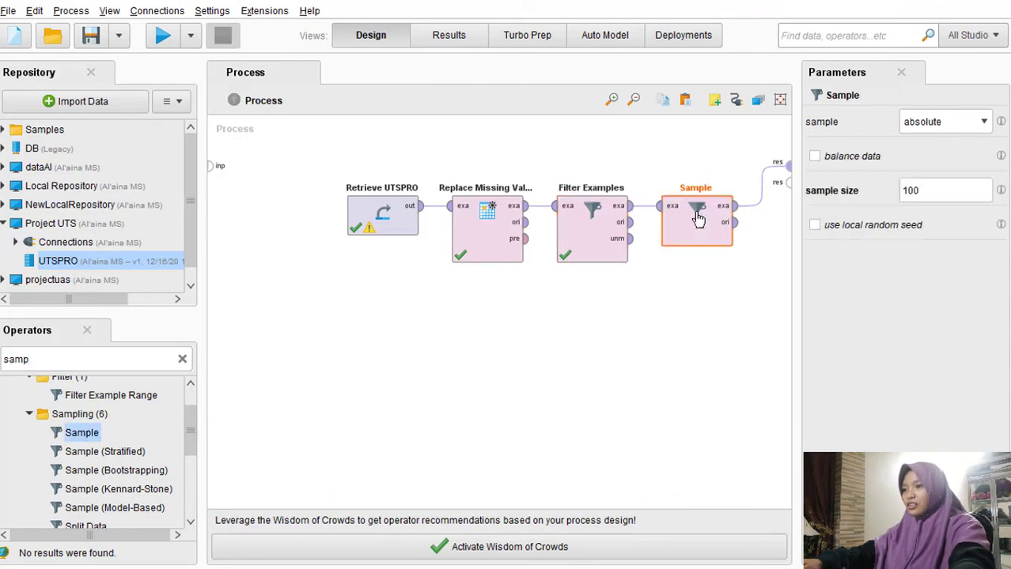
Shift Retrieve UTSPRO, Replace Missing Values, Filter Examples and Sample away from the result port, keeping them in one evenly spaced row.
left_click_drag(359, 208, 306, 207)
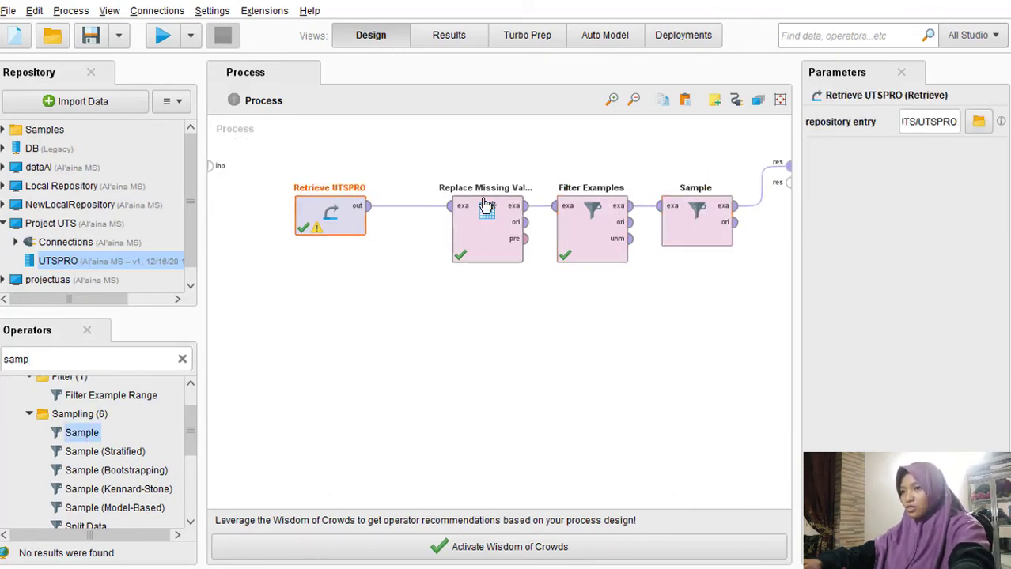
left_click(485, 208)
left_click_drag(430, 204, 428, 205)
left_click_drag(617, 205, 566, 204)
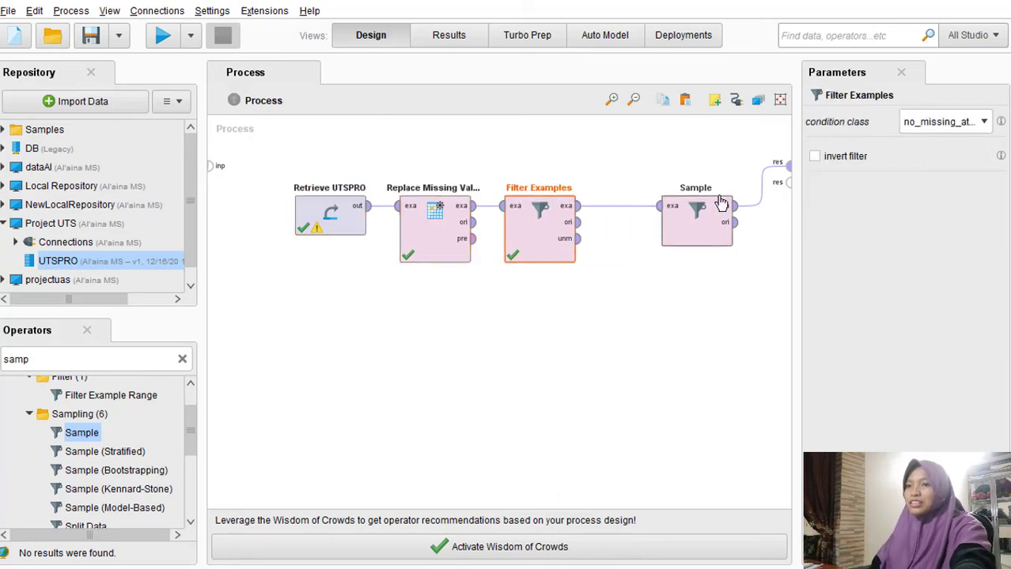
left_click_drag(722, 204, 668, 194)
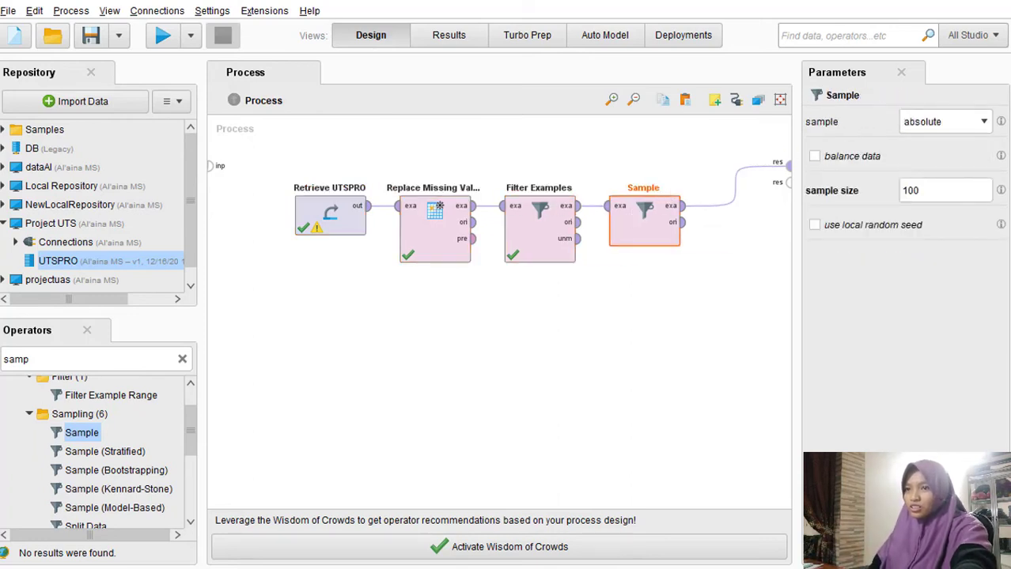
Configure the Sample operator for absolute sampling with a sample size of 10.
left_click(980, 120)
left_click(970, 136)
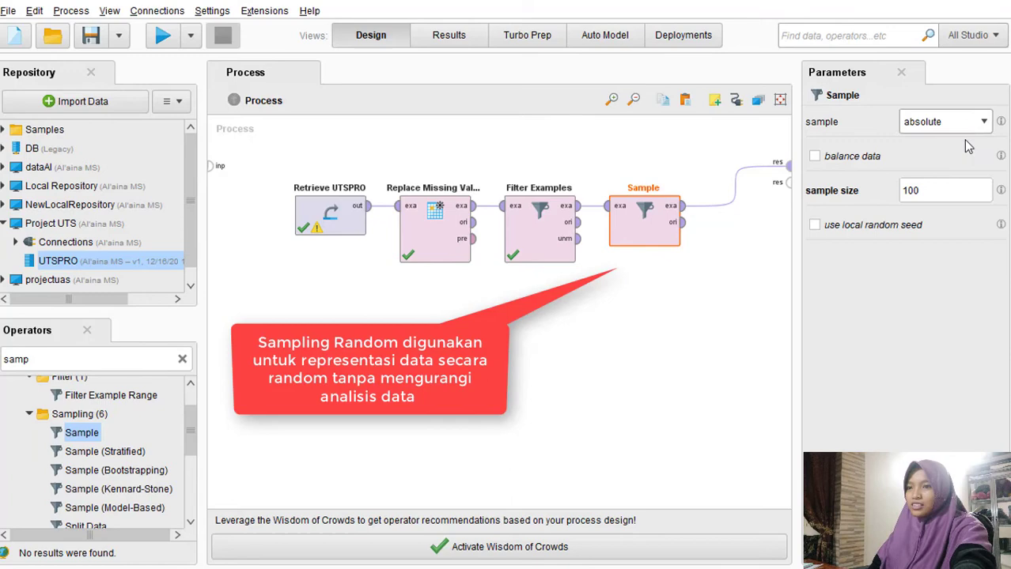
double_click(941, 192)
left_click_drag(879, 195, 873, 196)
left_click_drag(934, 187, 900, 187)
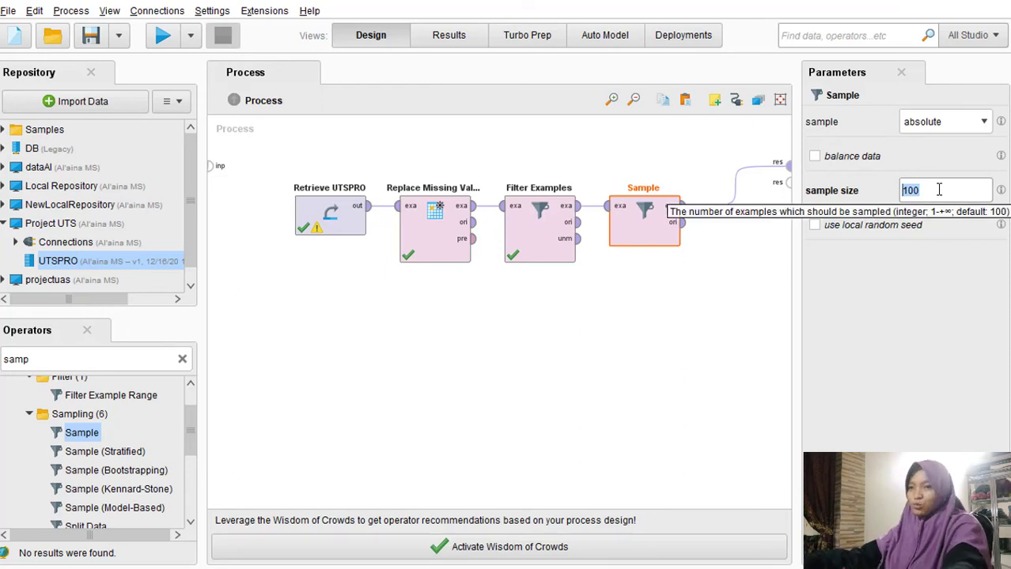
type("10")
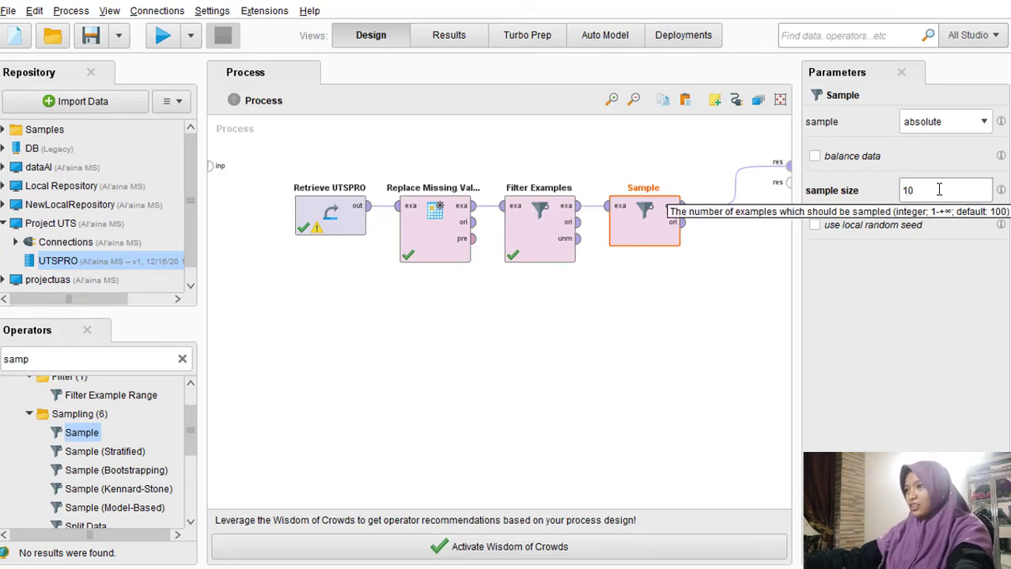
left_click(742, 388)
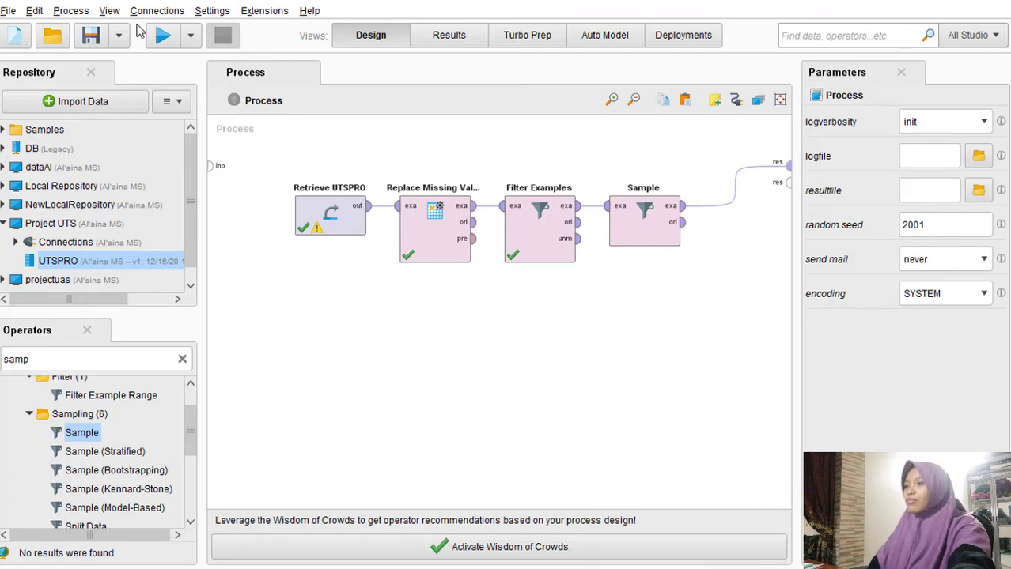
Run the process with the Sample operator and look across the attribute columns of the sampled rows.
left_click(163, 35)
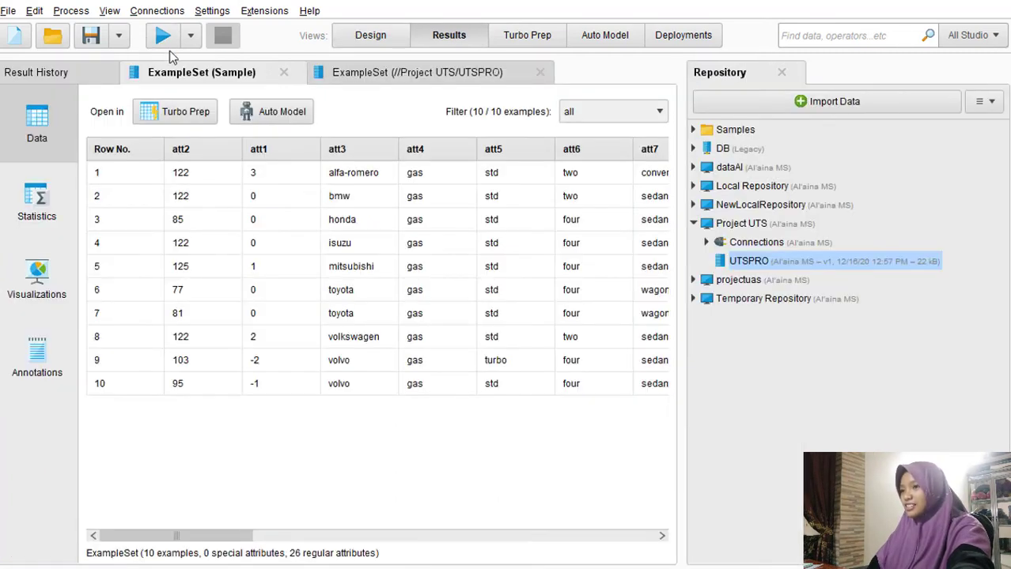
scroll(366, 344, "right", 3)
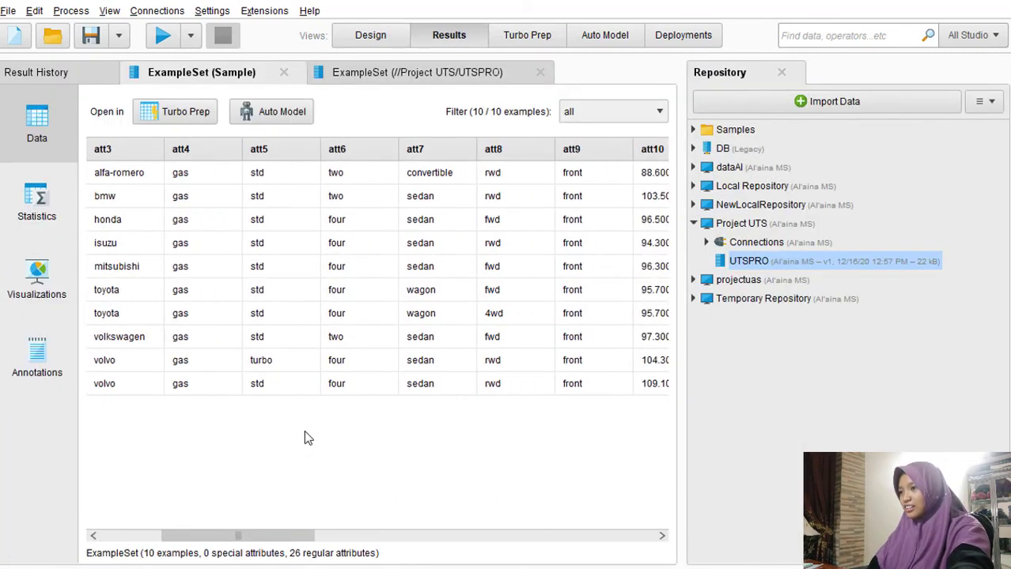
scroll(308, 438, "right", 6)
scroll(215, 221, "left", 8)
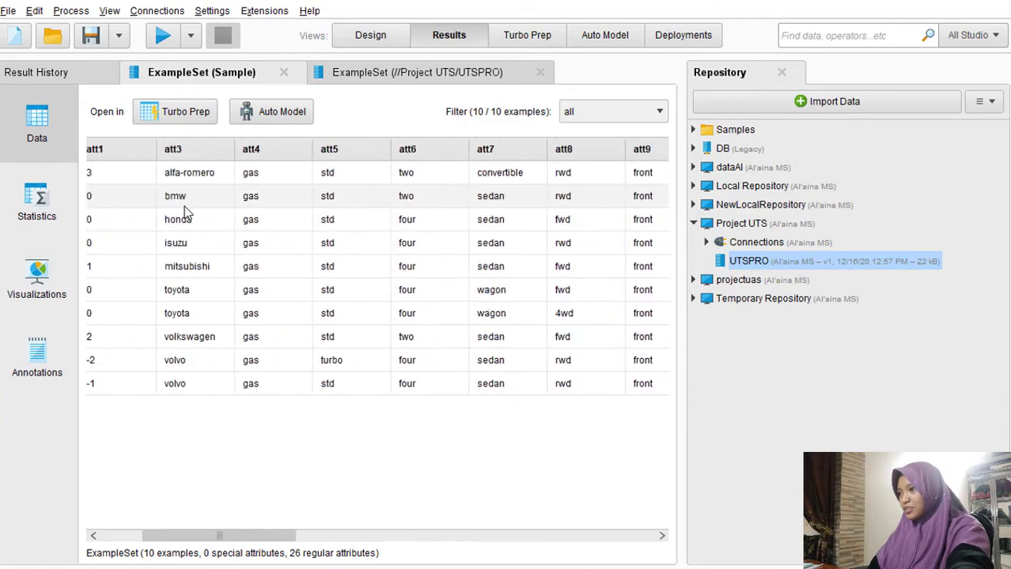
scroll(183, 212, "left", 3)
Examine the sampled data's attribute statistics, including missing counts, and return to the start of the data table.
left_click(38, 196)
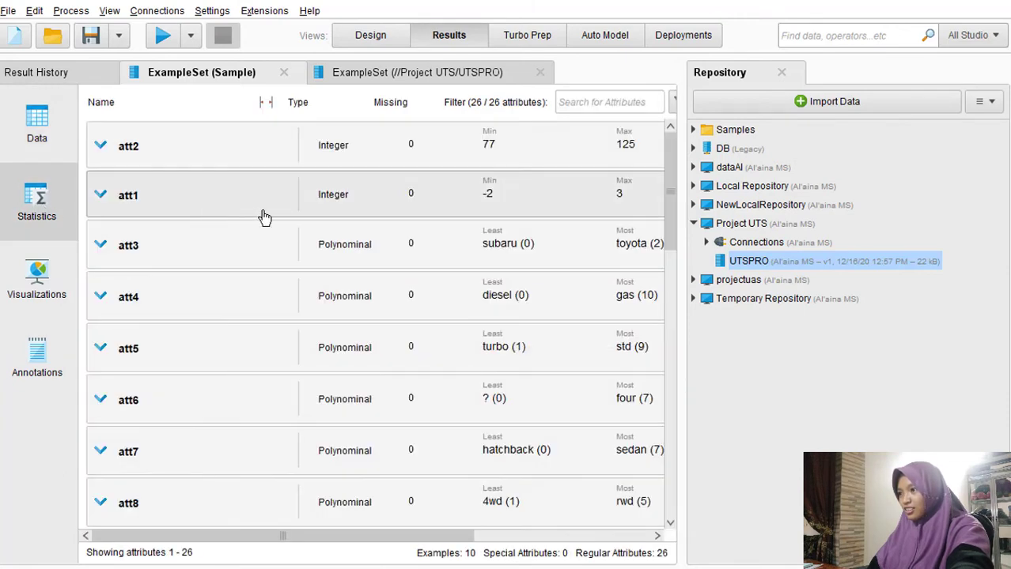
scroll(338, 264, "down", 1)
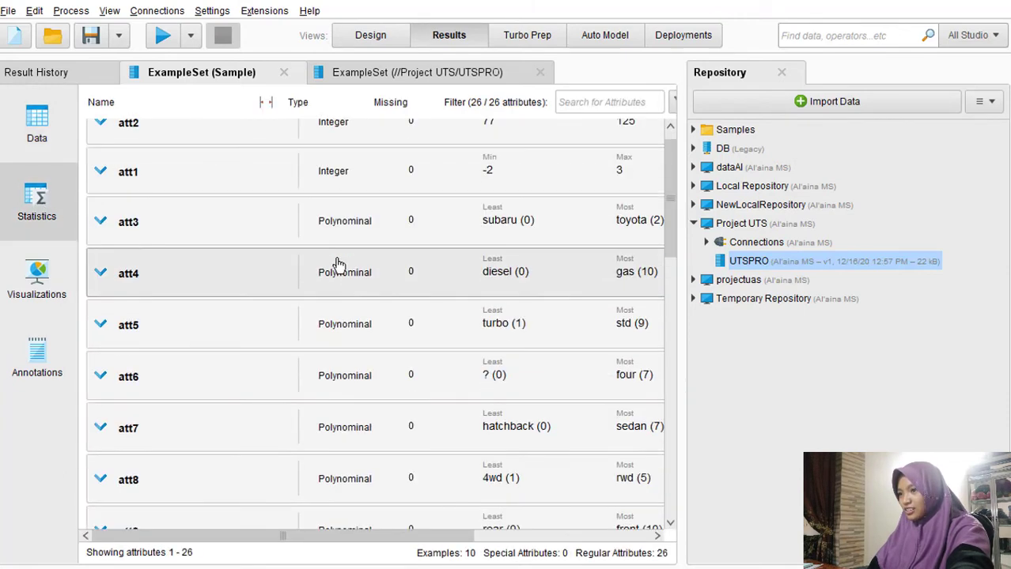
scroll(338, 265, "down", 5)
left_click(36, 122)
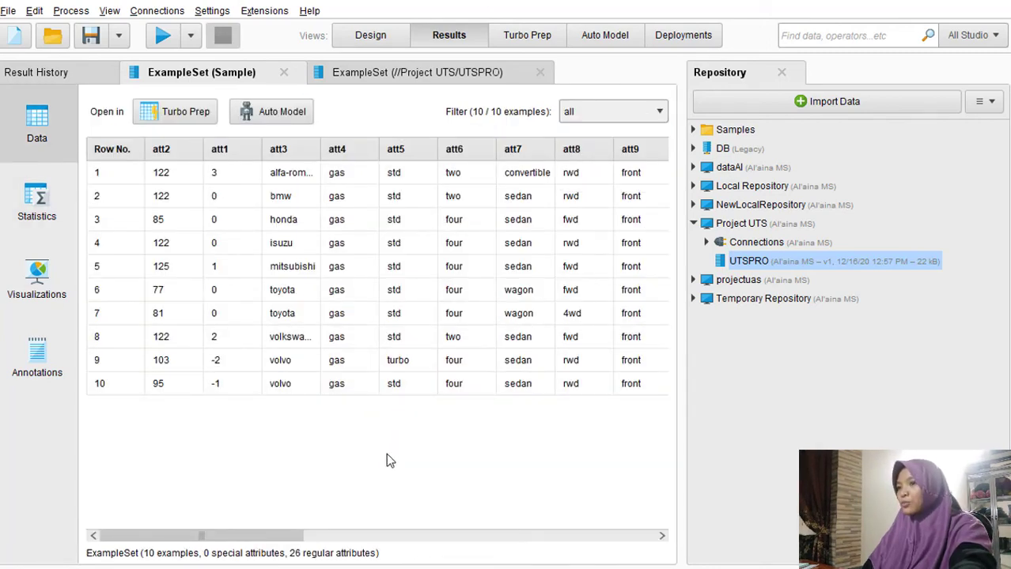
left_click_drag(204, 535, 85, 522)
Run the sampling process again from the design, view its data table and return to the process design.
left_click(363, 35)
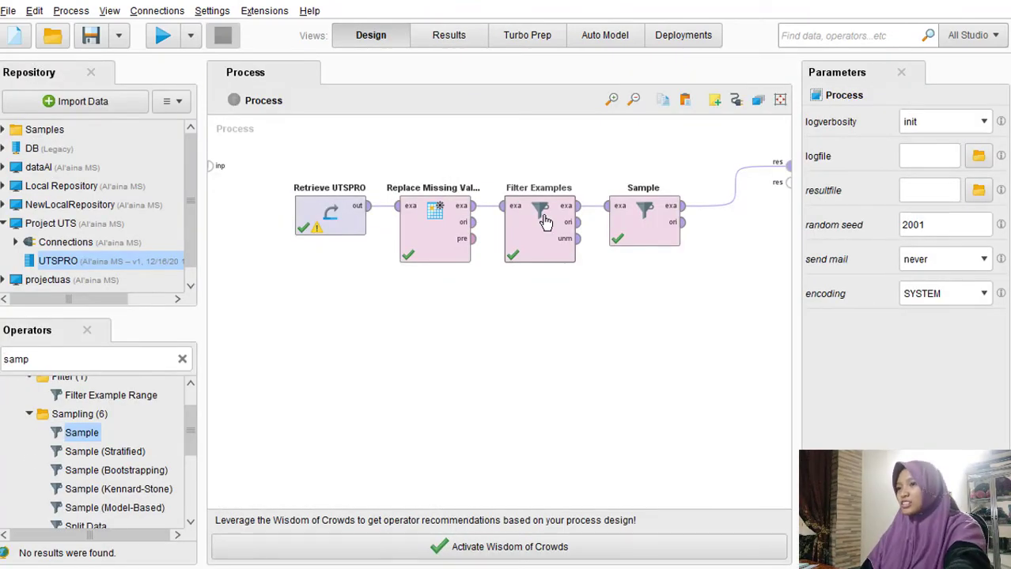
left_click(162, 35)
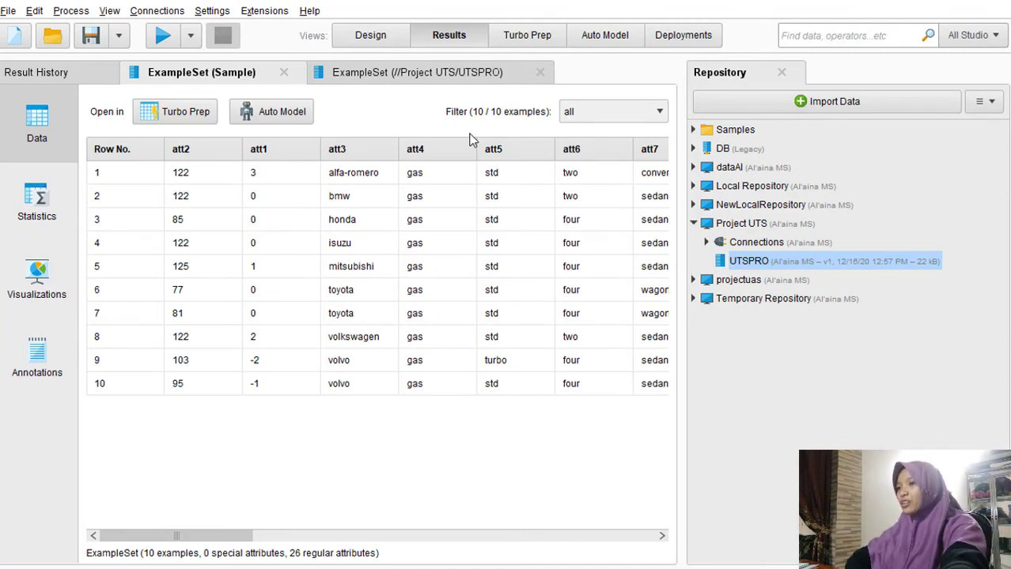
left_click(369, 34)
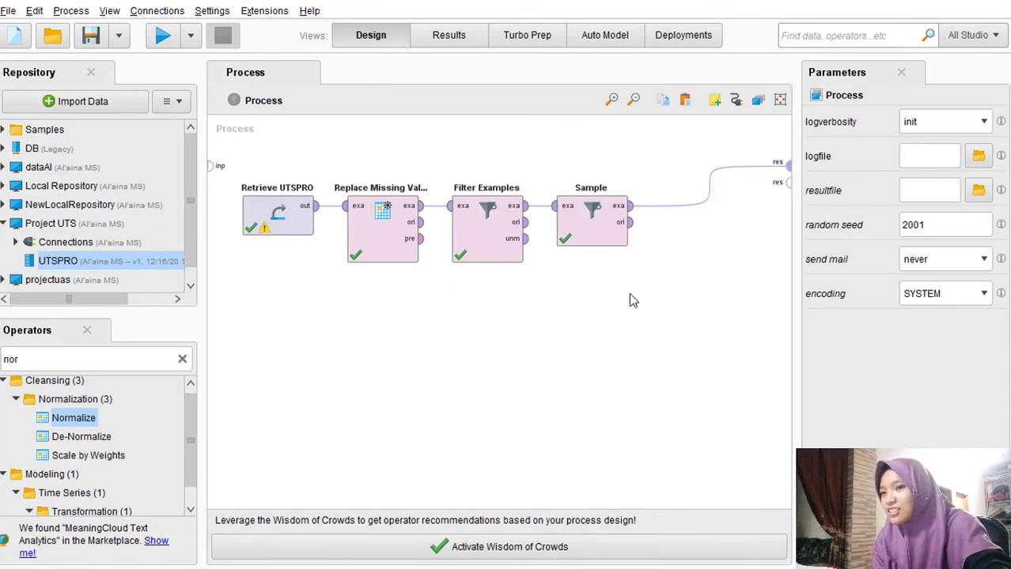
Search for "nor" among the operators and insert Normalize between Sample and the result port.
left_click(184, 359)
left_click(63, 358)
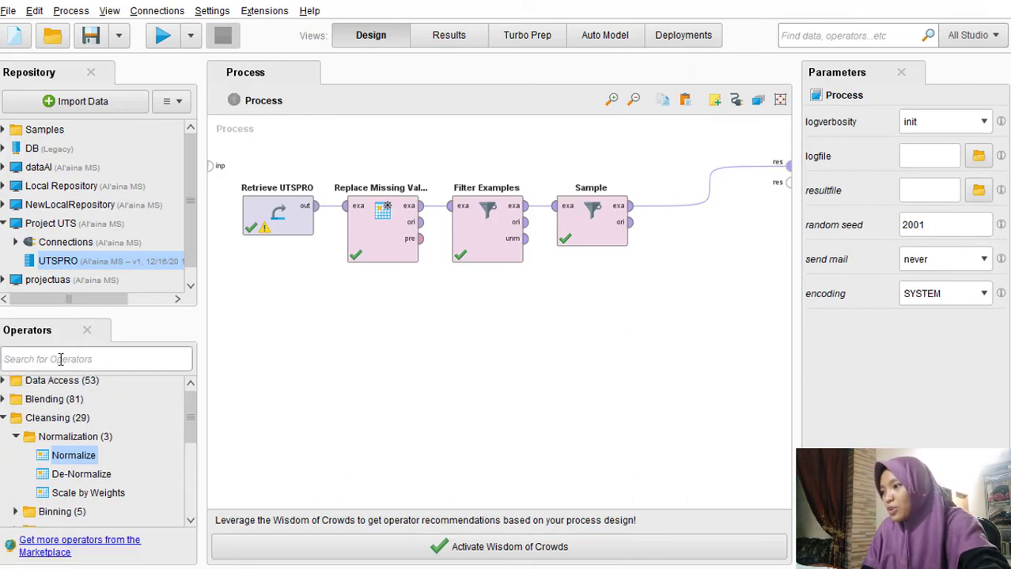
type("nor")
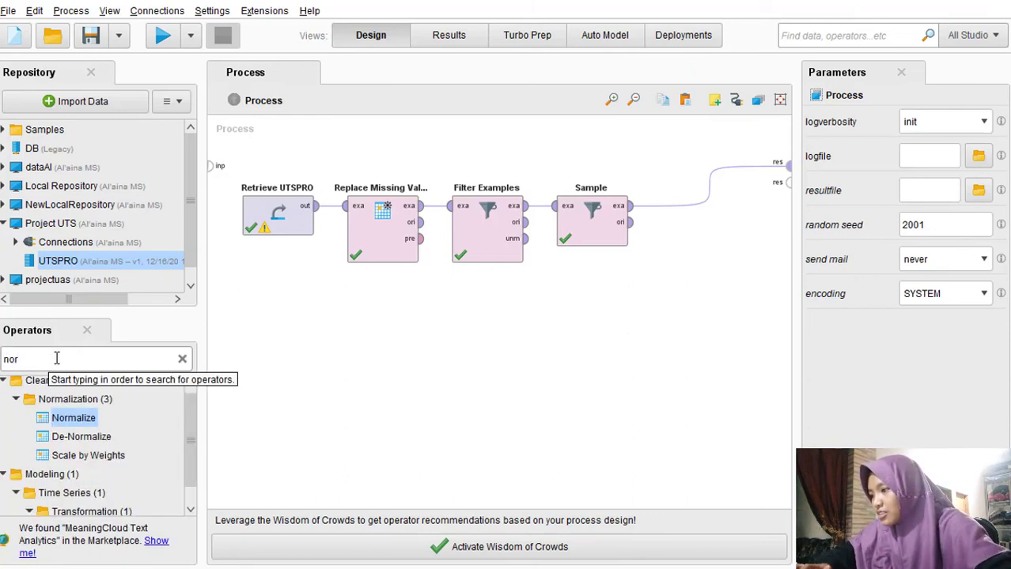
left_click_drag(81, 420, 699, 207)
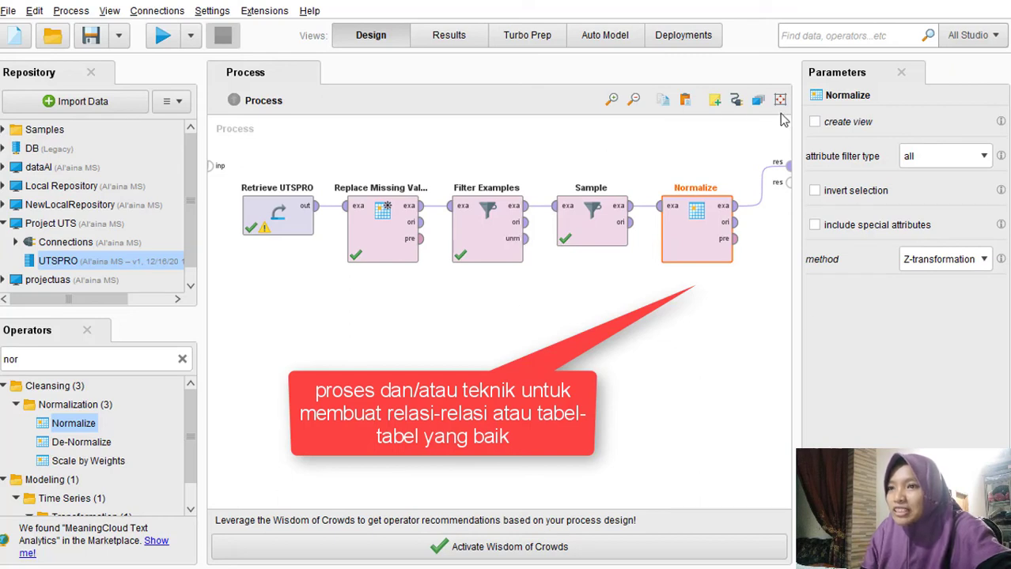
Try the single attribute filter type for Normalize, look through the available attributes, and restore the filter type to all.
left_click(976, 162)
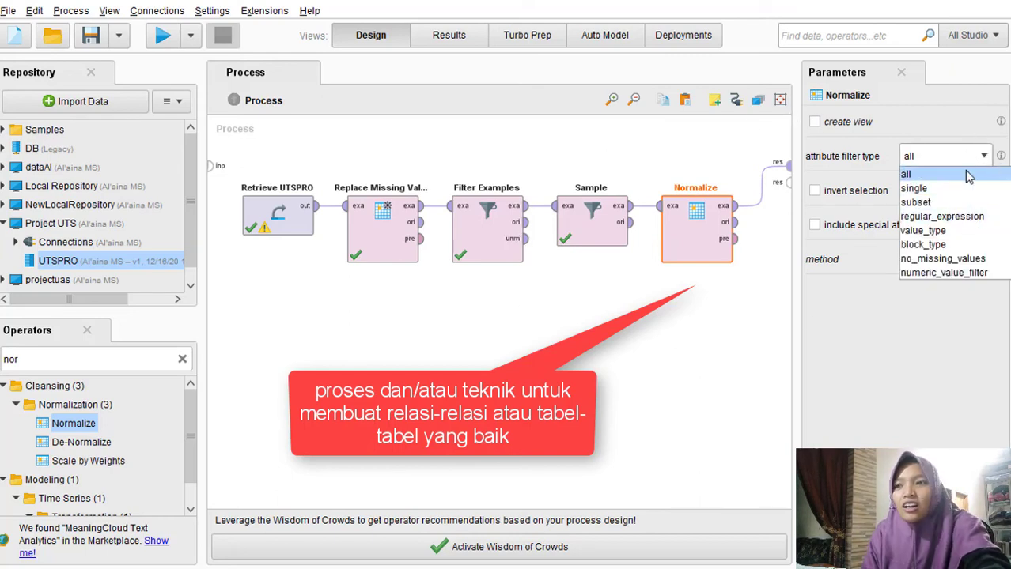
left_click(968, 189)
left_click(984, 191)
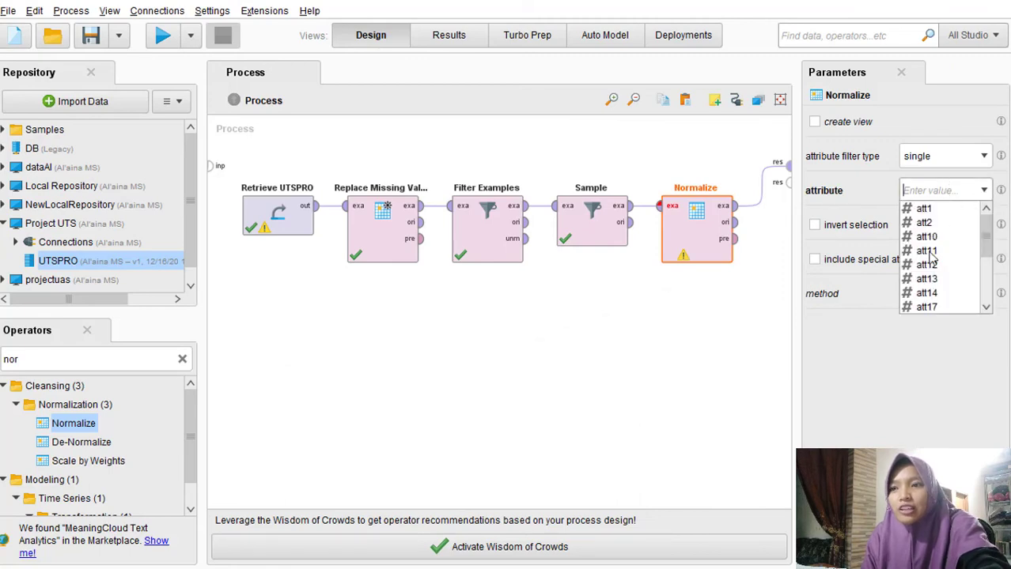
left_click(873, 196)
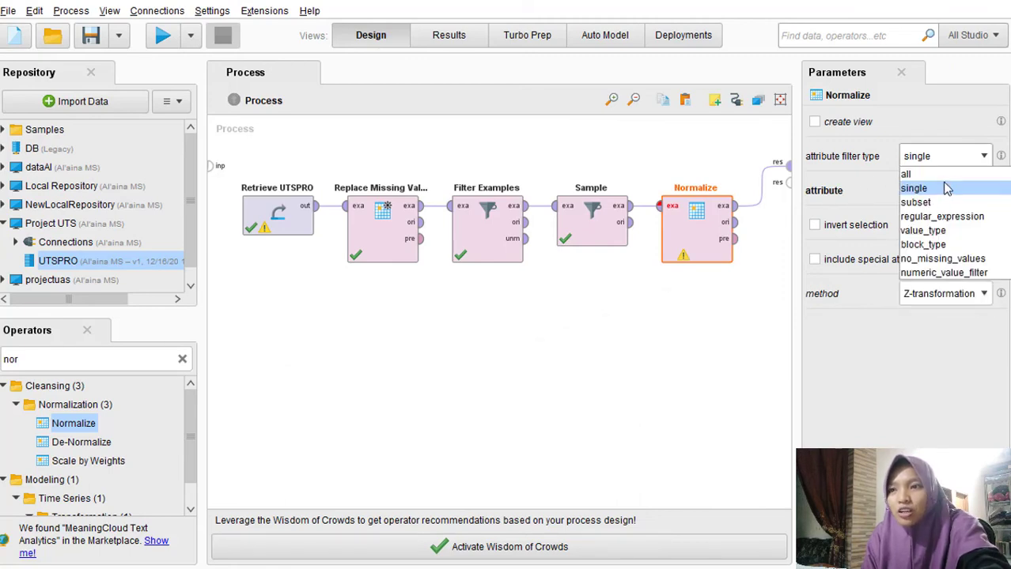
left_click(948, 174)
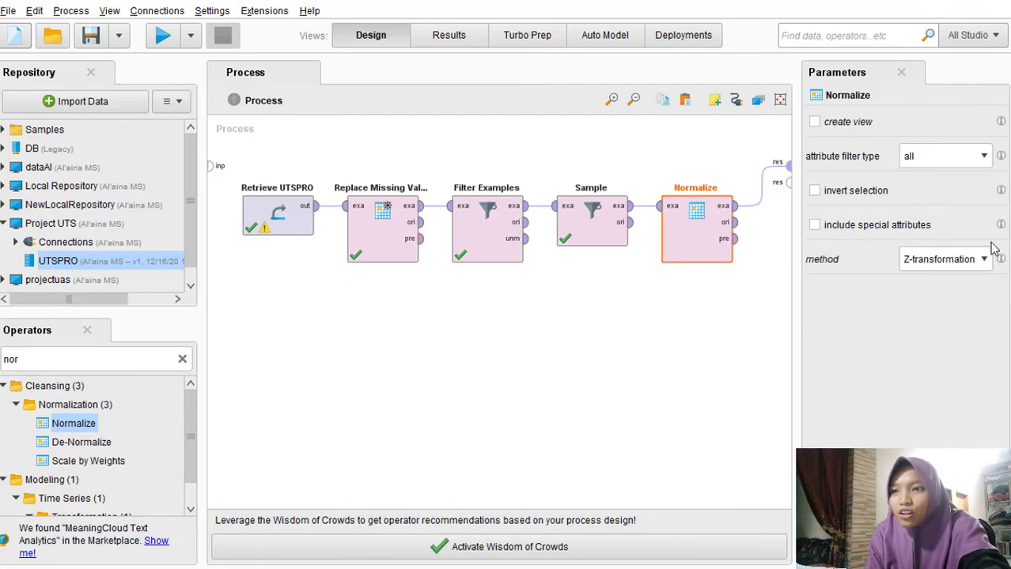
Try range transformation as the Normalize method and set the method back to Z-transformation.
left_click(963, 262)
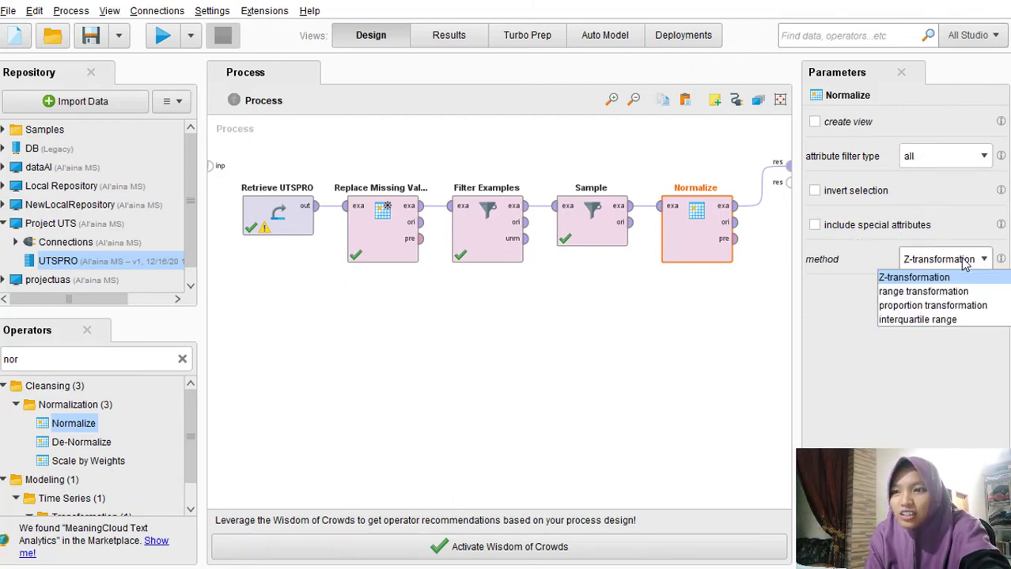
left_click(895, 292)
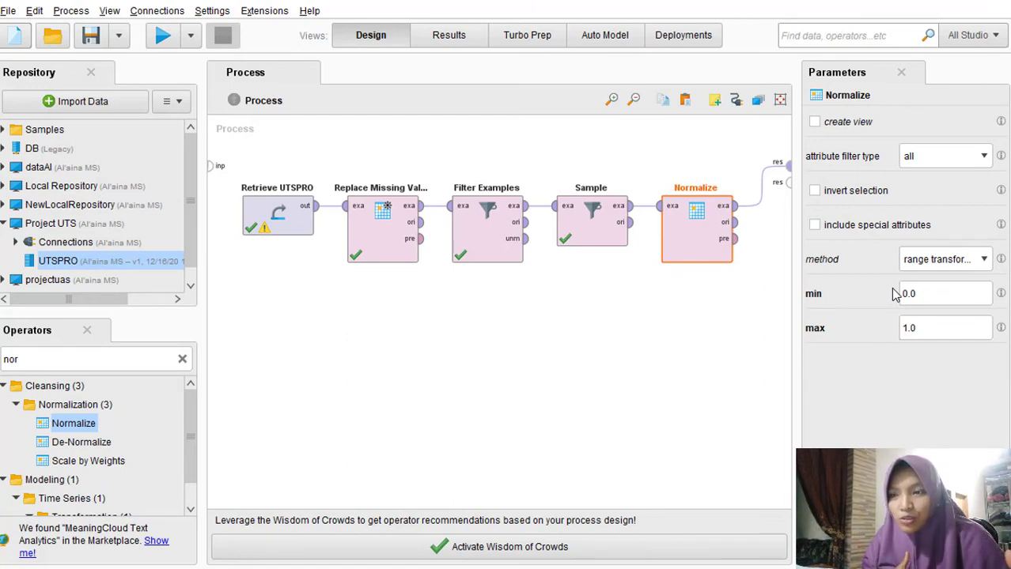
left_click(963, 258)
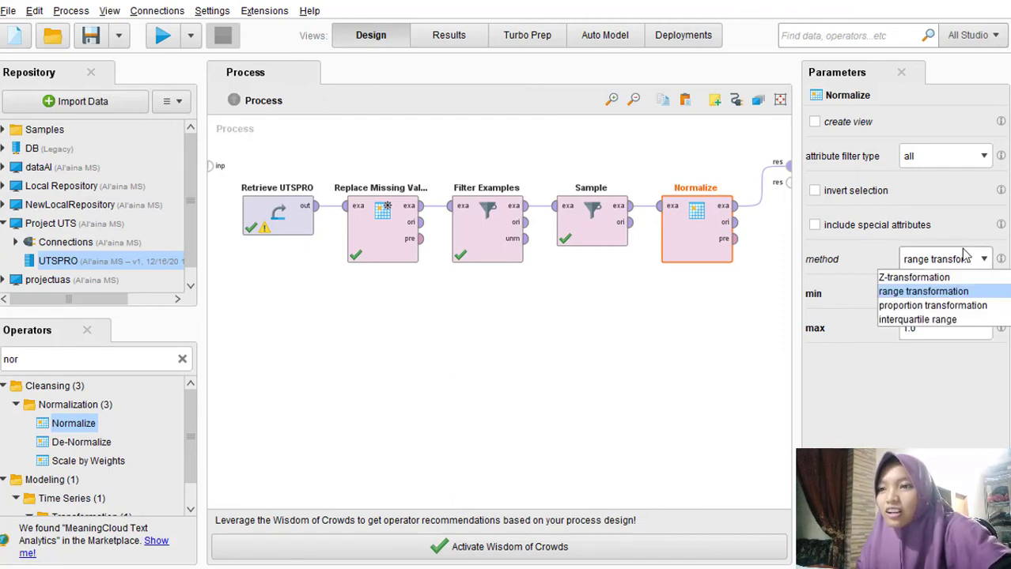
left_click(961, 276)
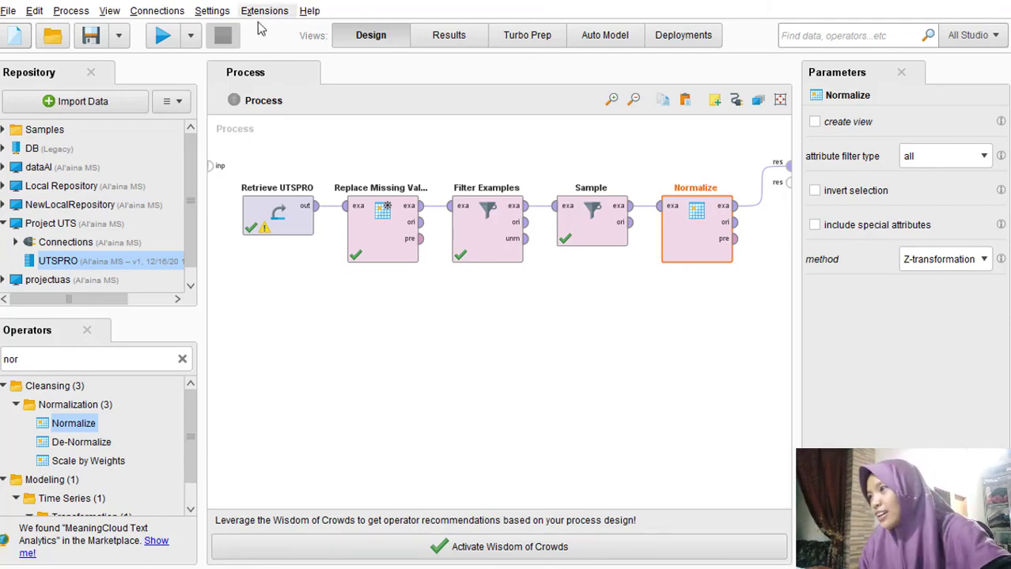
Run the process to normalize the sampled data with Z-transformation.
left_click(158, 35)
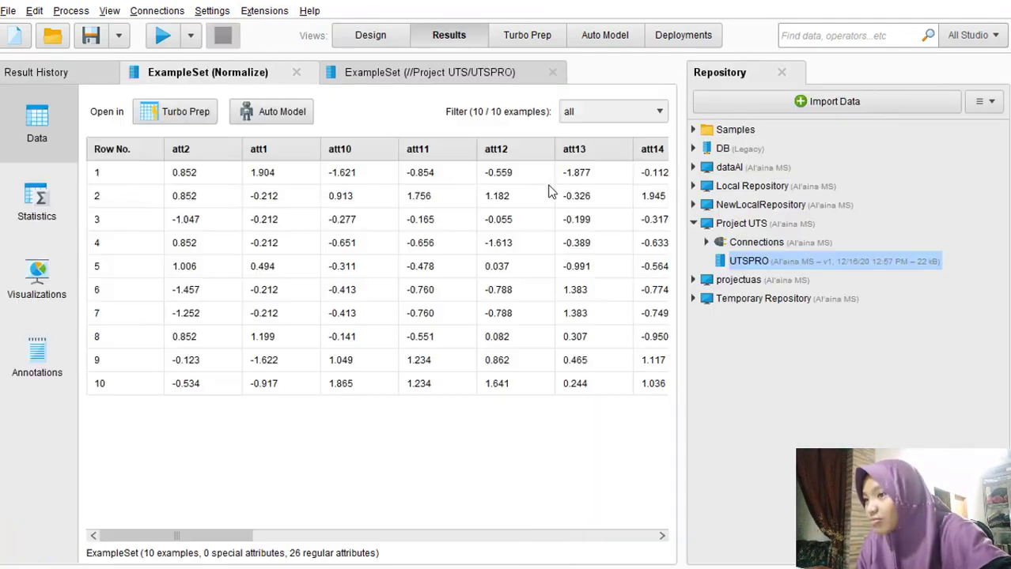
Examine the normalized values across all attribute columns of the Normalize result, from att2 through att18.
scroll(433, 246, "right", 3)
scroll(433, 246, "left", 3)
scroll(237, 237, "right", 10)
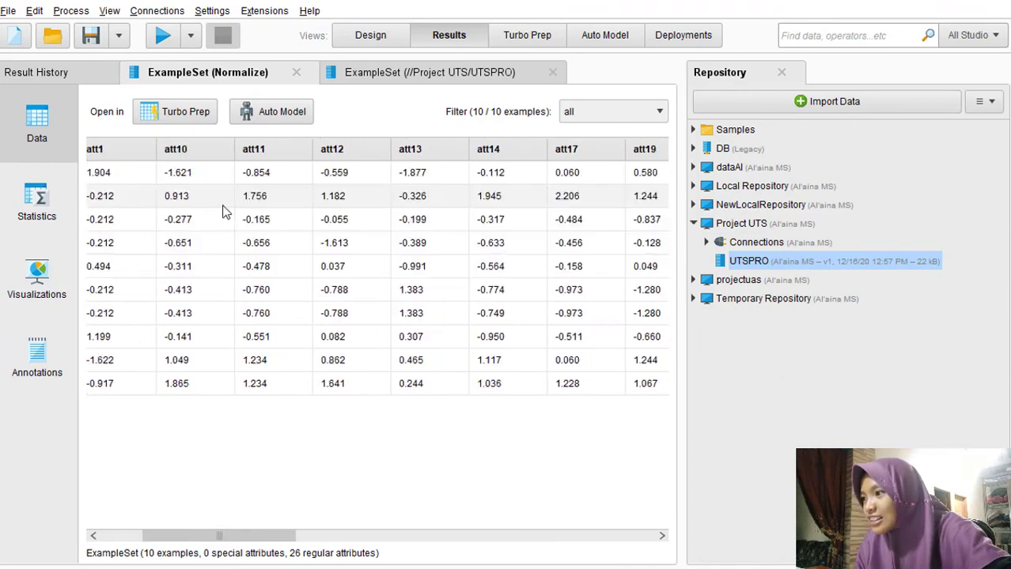
scroll(224, 208, "right", 10)
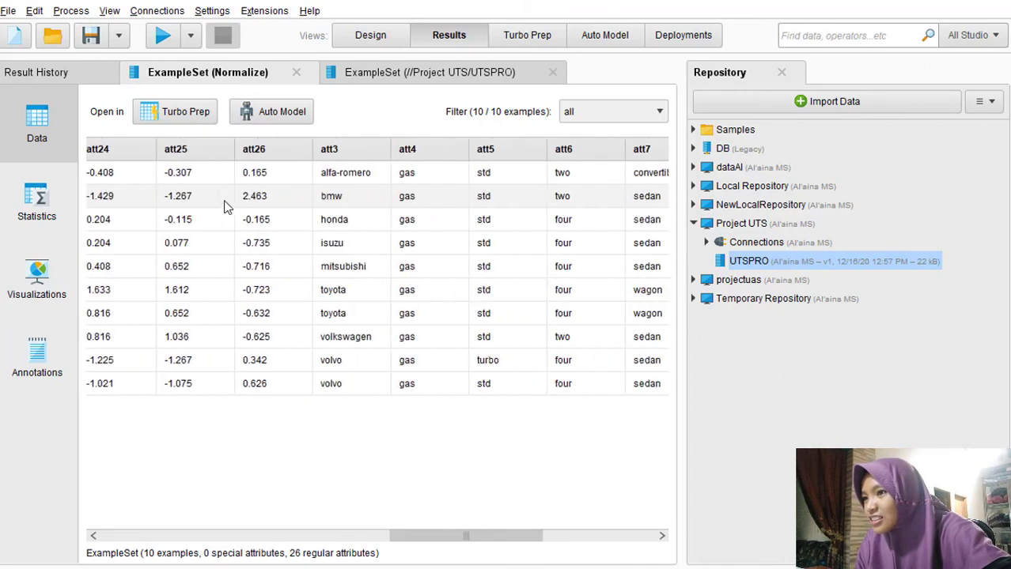
scroll(236, 197, "right", 3)
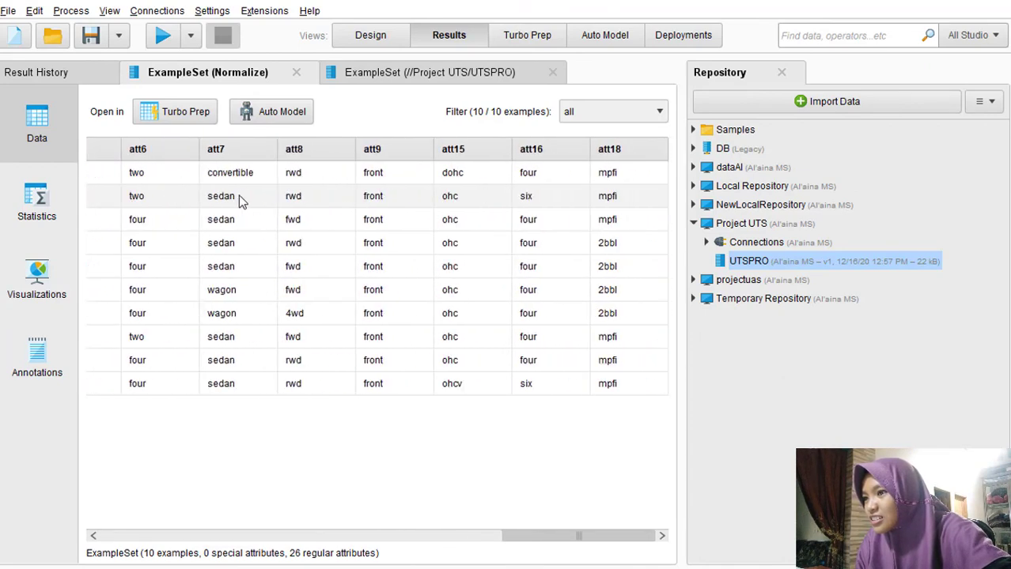
scroll(241, 202, "left", 2)
scroll(241, 201, "left", 10)
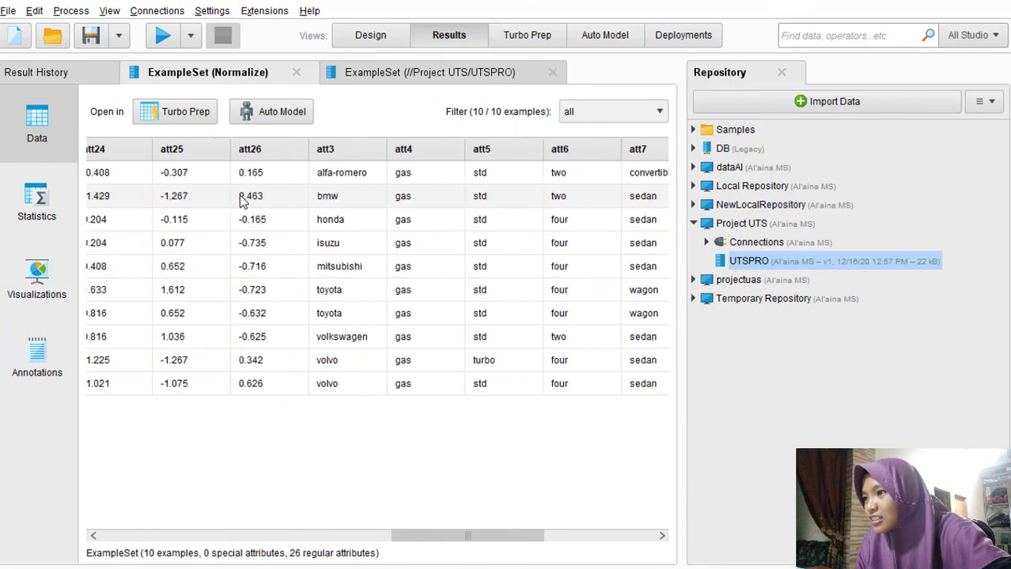
scroll(241, 202, "left", 10)
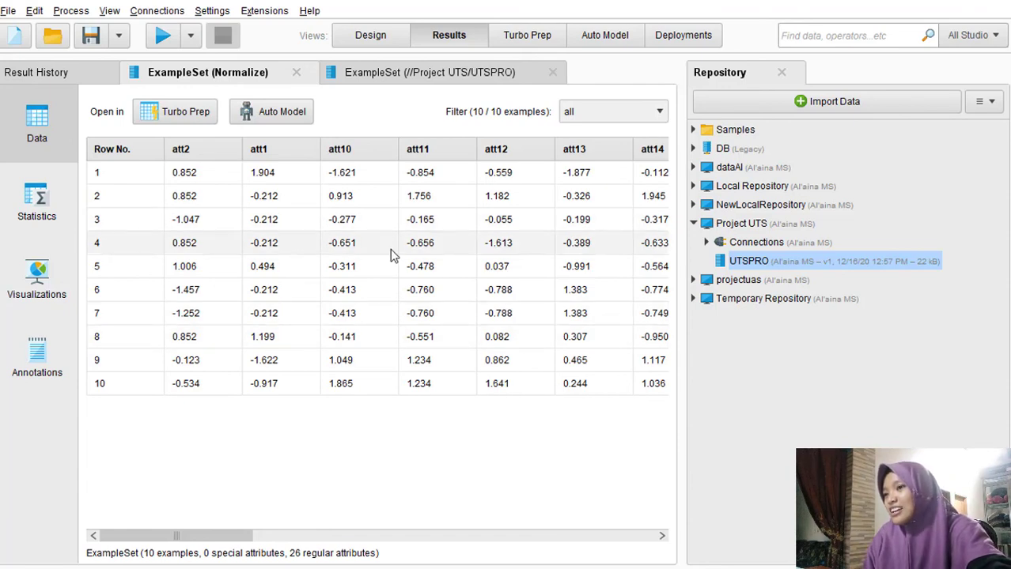
left_click_drag(221, 536, 381, 547)
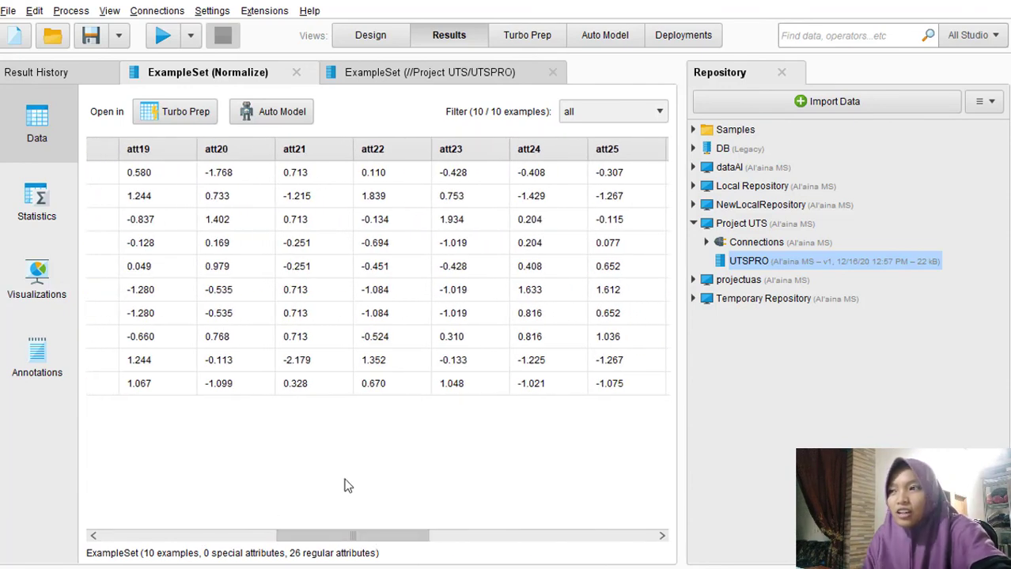